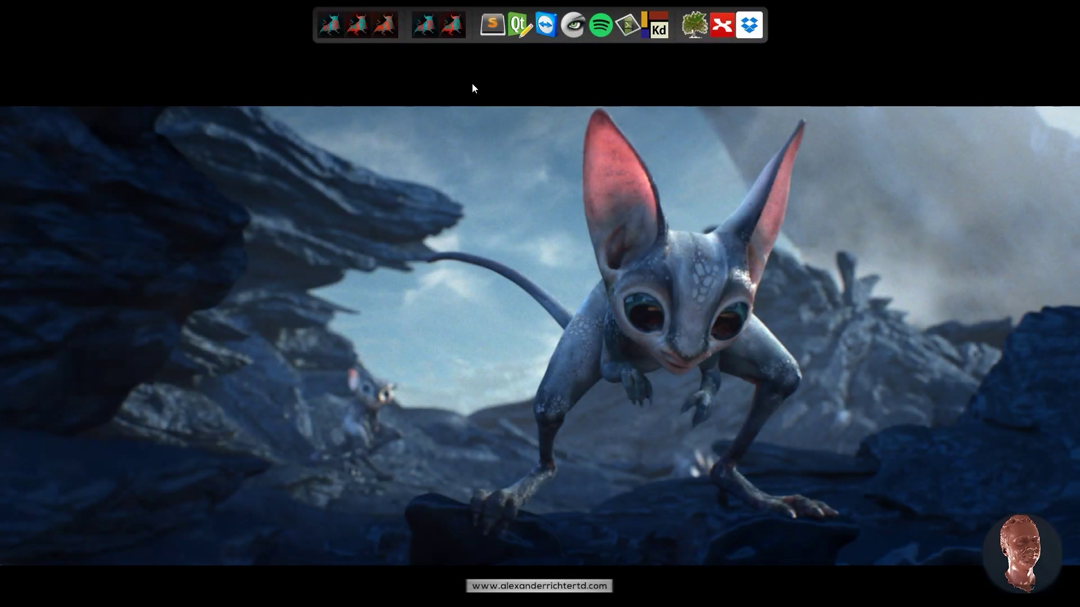
Launch the Maya_WORK setup and narrow the Output Window to uncover the desktop
click(423, 35)
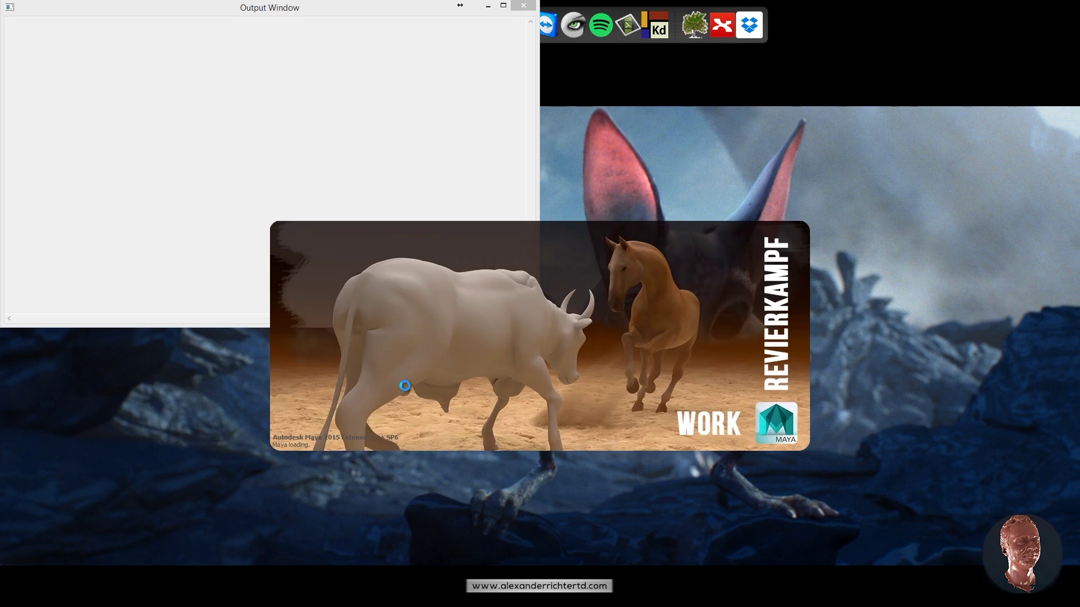
drag(539, 85, 254, 98)
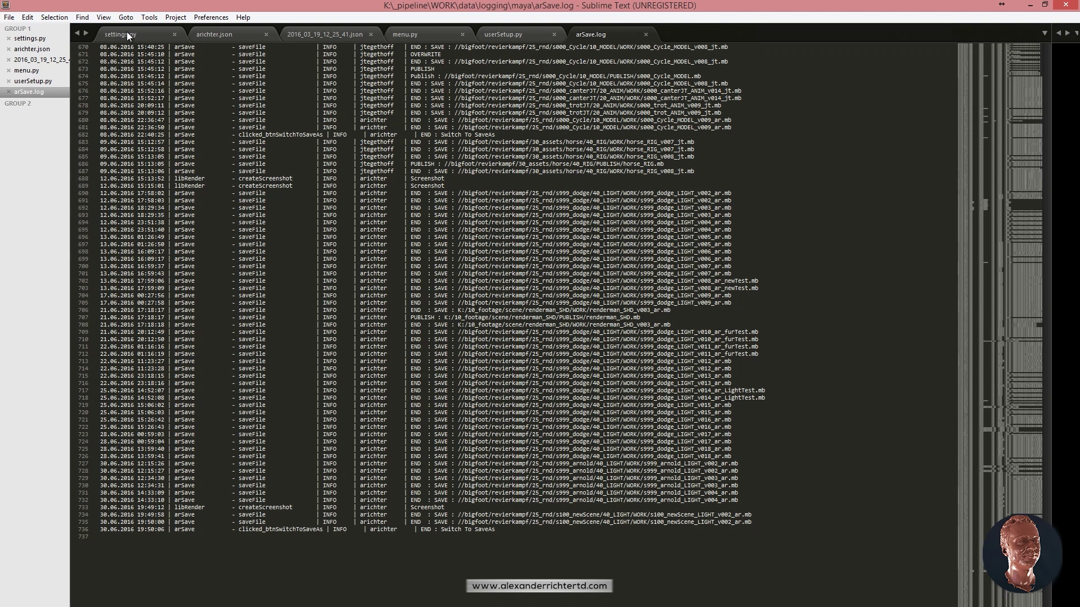
Review settings.py in Sublime Text, reading its FORMAT and PATH definitions
click(127, 36)
scroll(153, 61, up, 10)
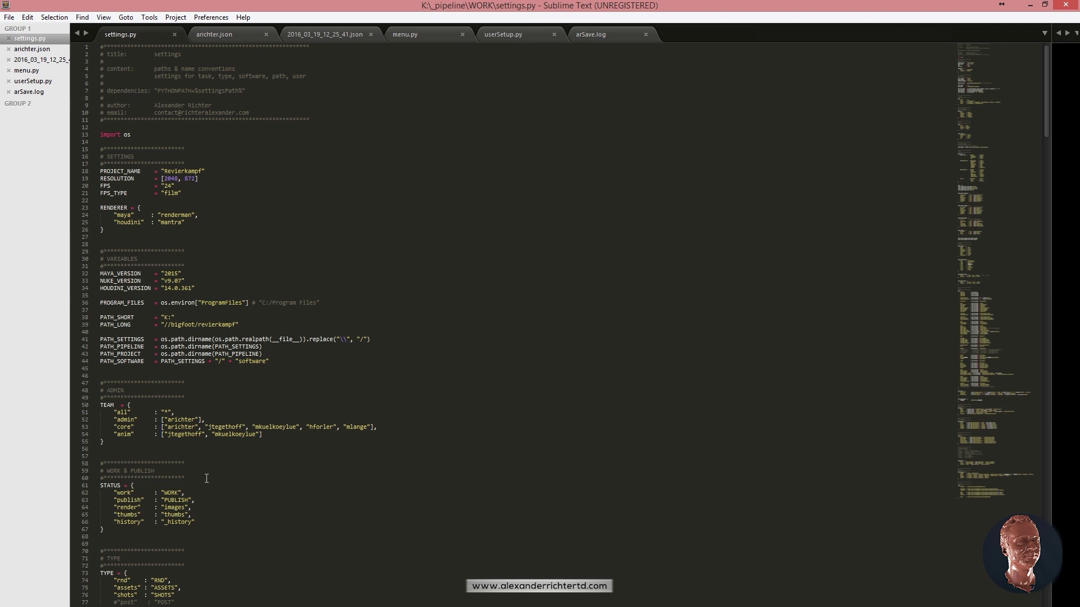
scroll(206, 479, down, 20)
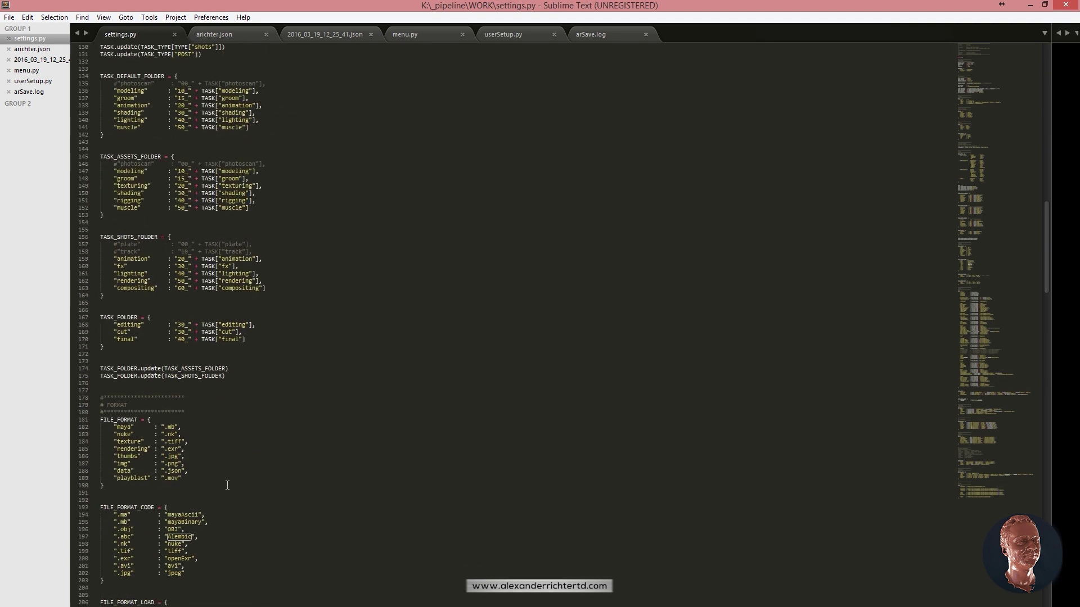
scroll(227, 485, down, 15)
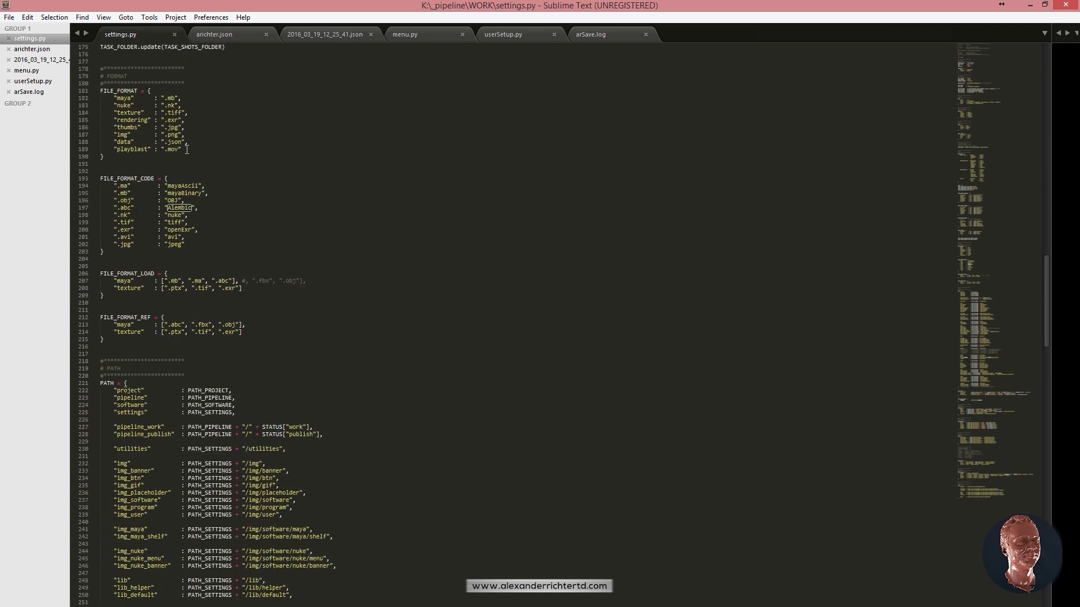
scroll(220, 258, down, 13)
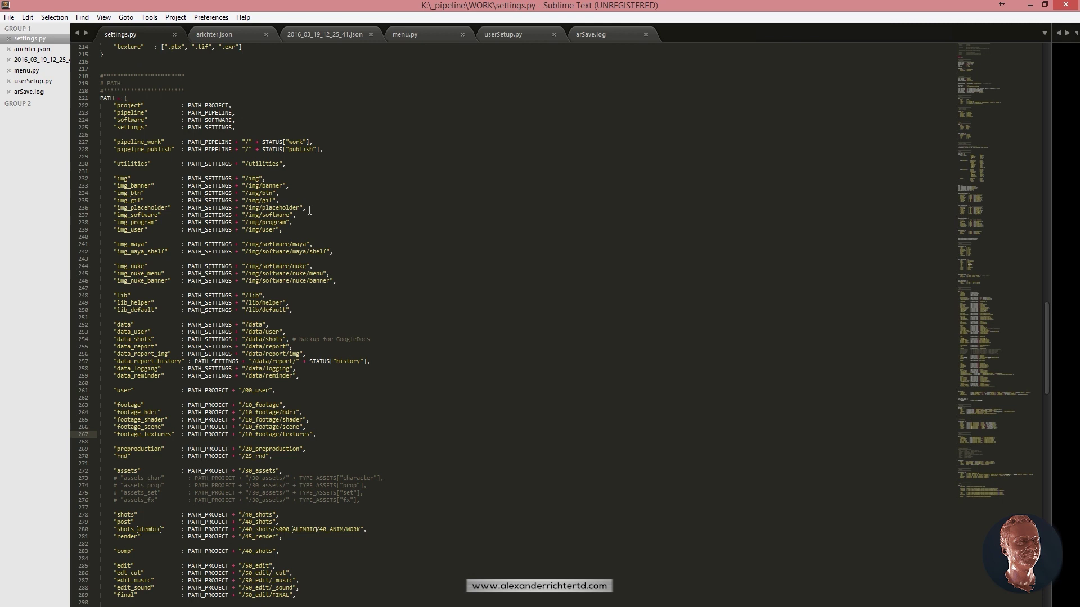
scroll(386, 366, down, 20)
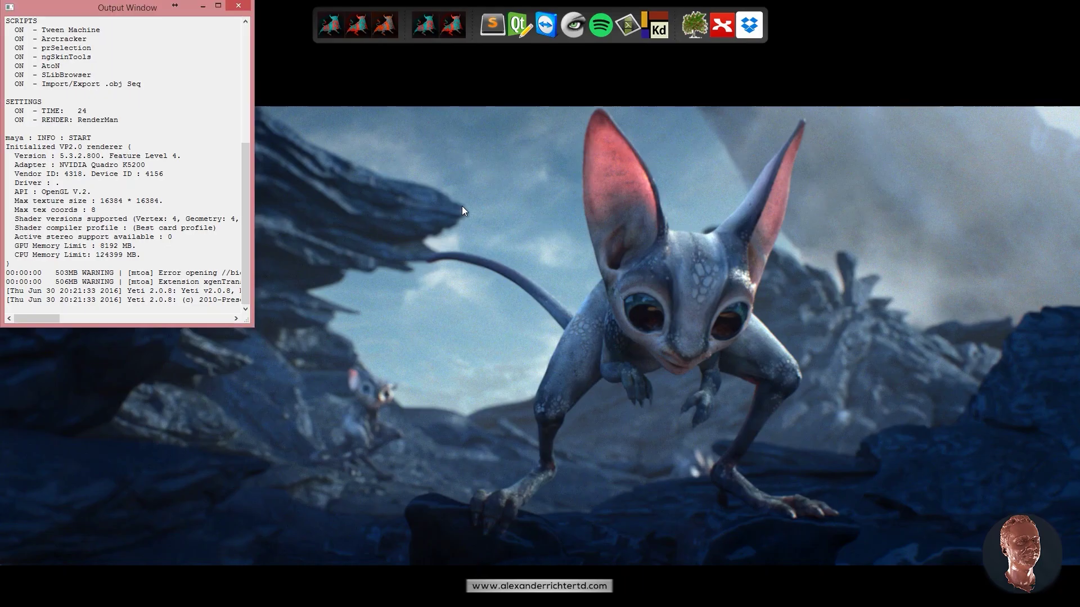
Float the Revierkampf menu right of the viewport and preview its SHD, ANIM and Utilities submenus
drag(150, 326, 148, 376)
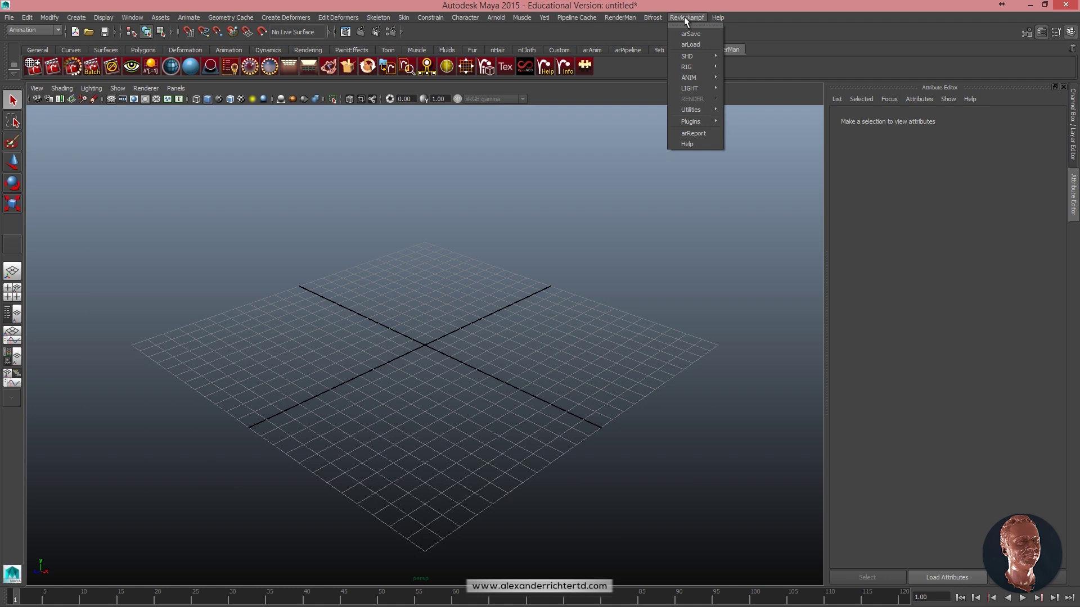
drag(690, 14, 856, 51)
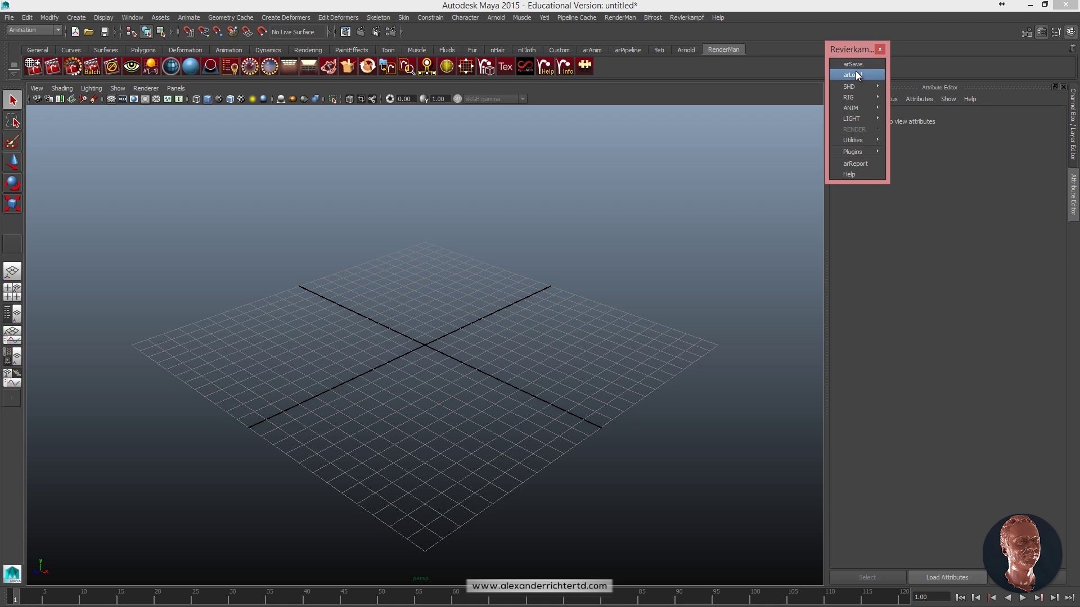
mouse_move(853, 88)
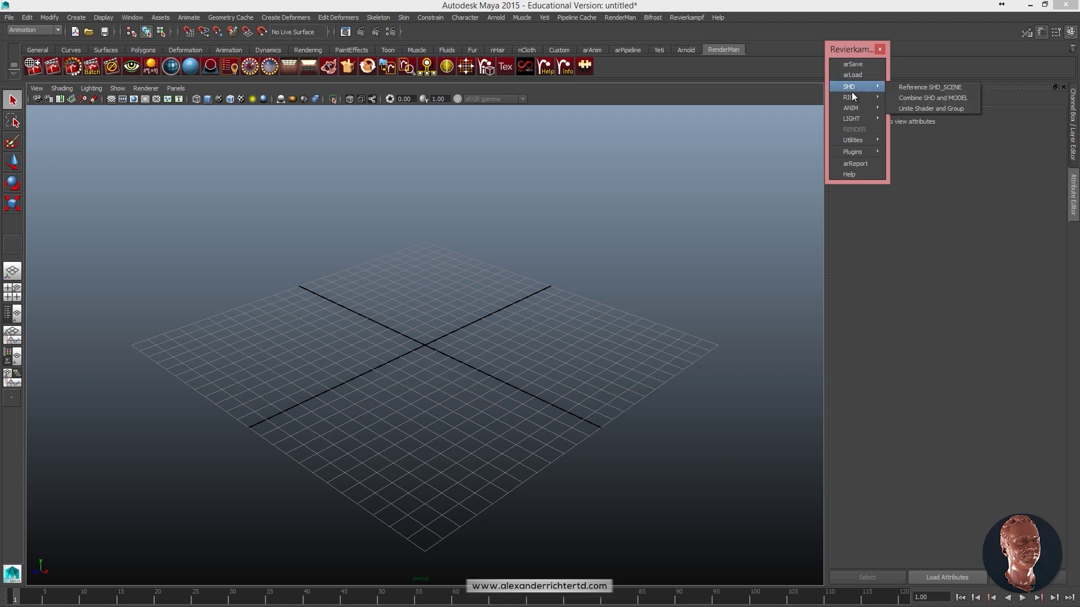
mouse_move(853, 111)
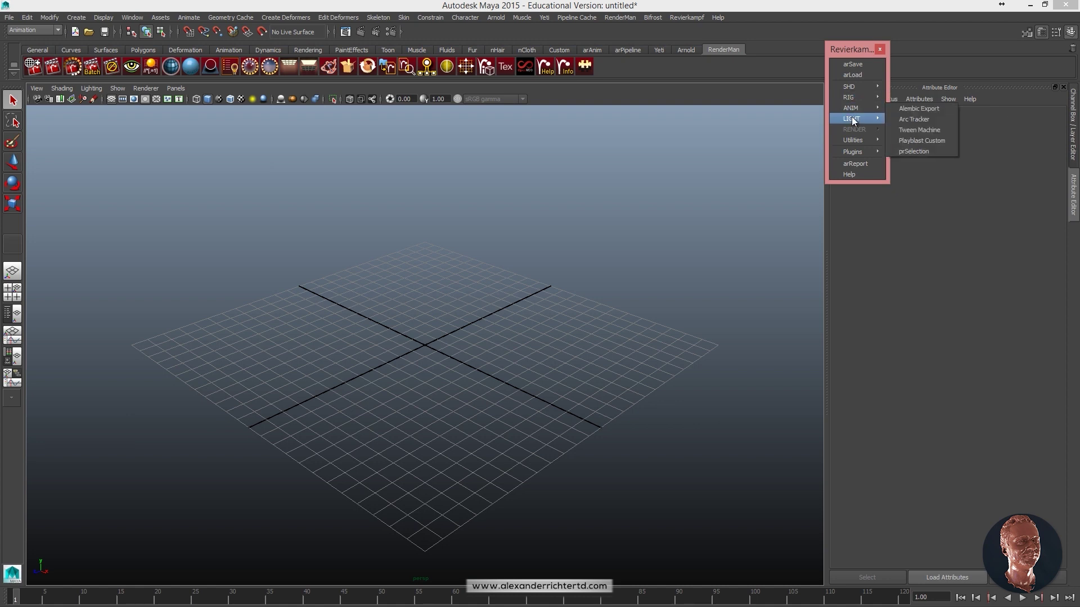
mouse_move(856, 144)
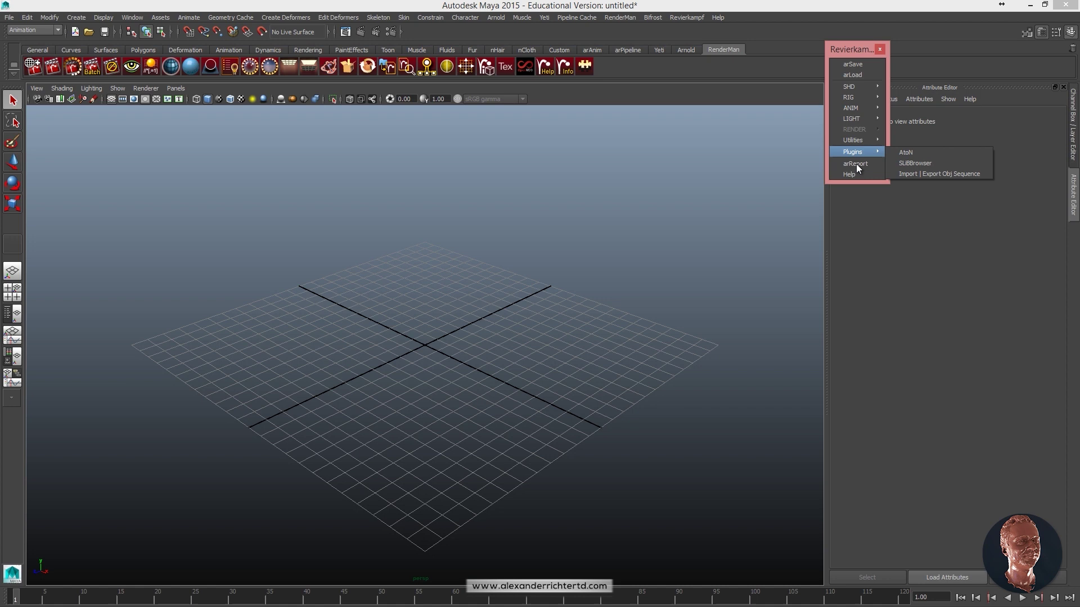
Switch the shelf to the arPipeline tab, briefly previewing the arAnim tools
click(627, 51)
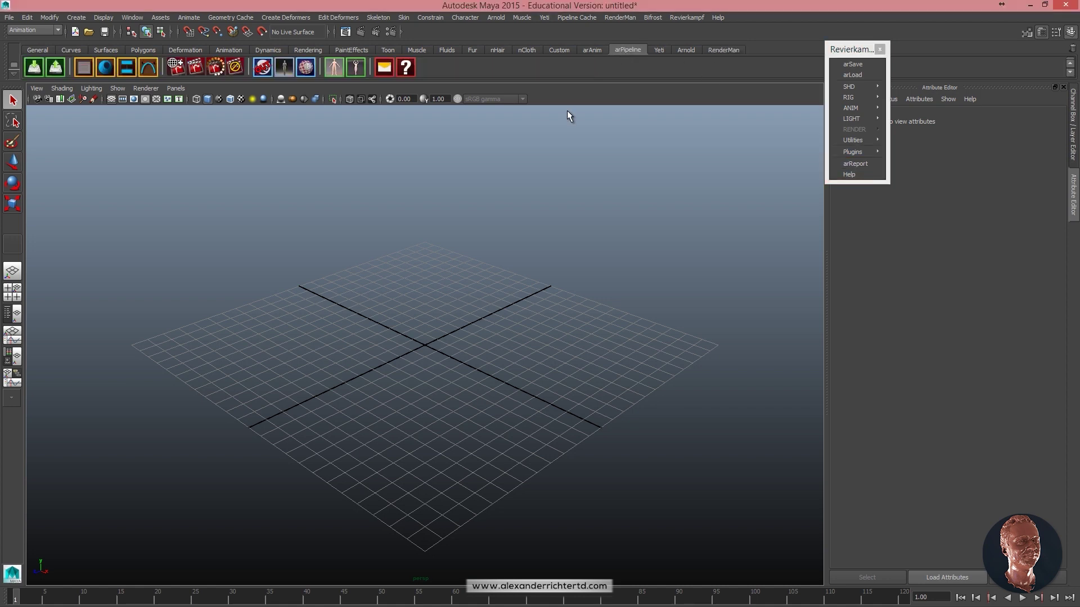
click(589, 51)
click(619, 49)
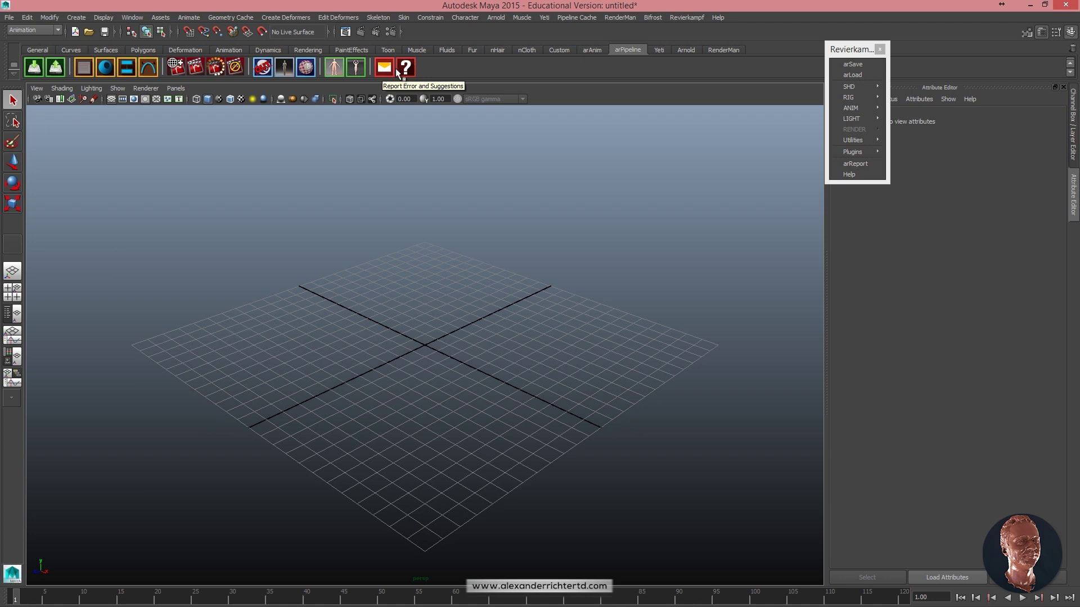
Close the floating menu, open arSave, and set category ASSETS with department 10_MODEL
click(879, 49)
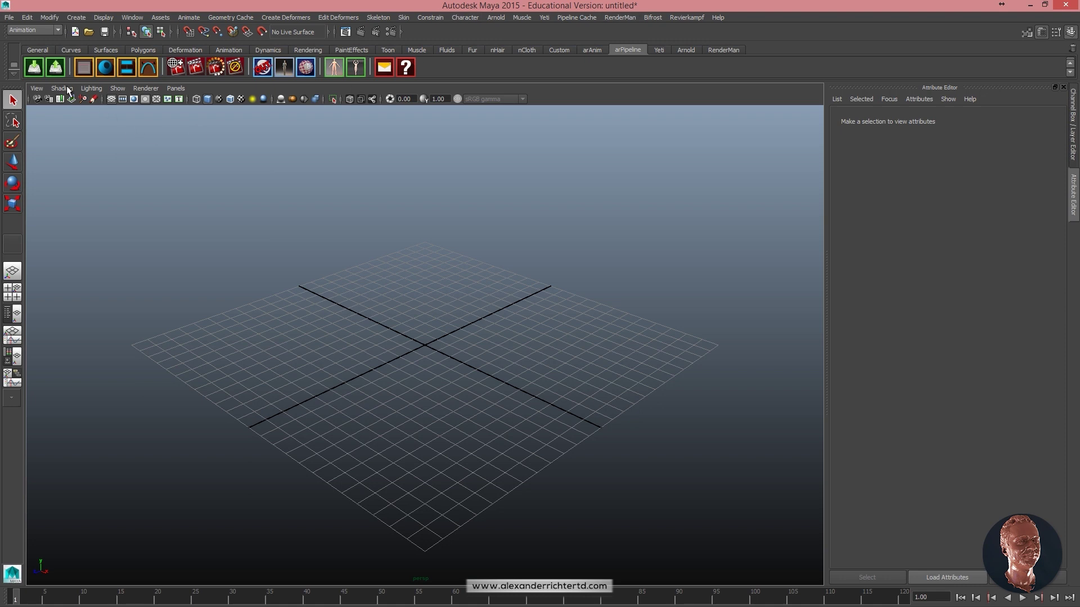
click(42, 69)
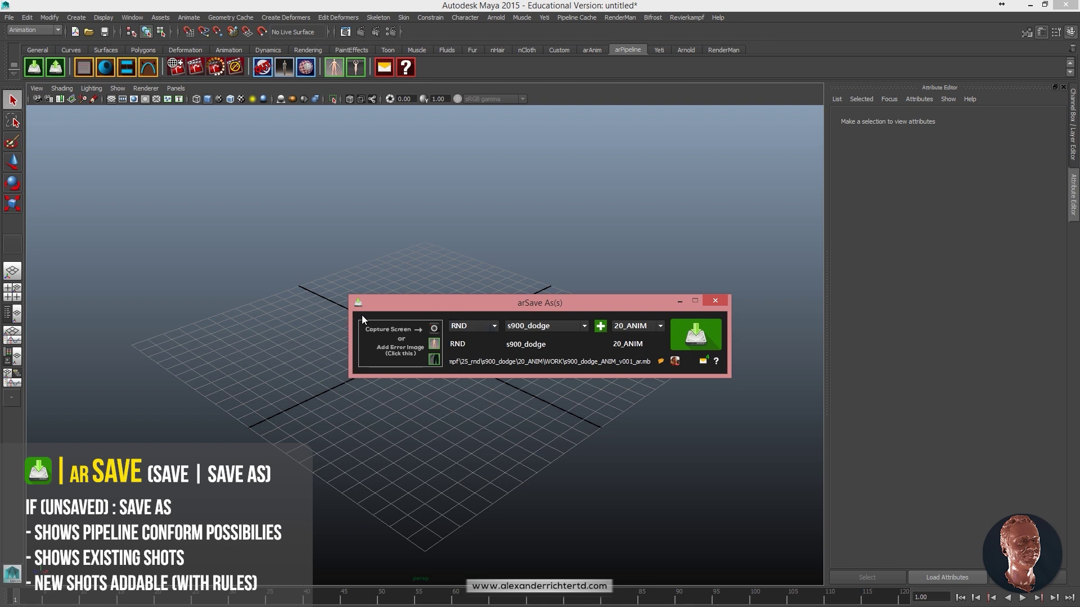
click(472, 325)
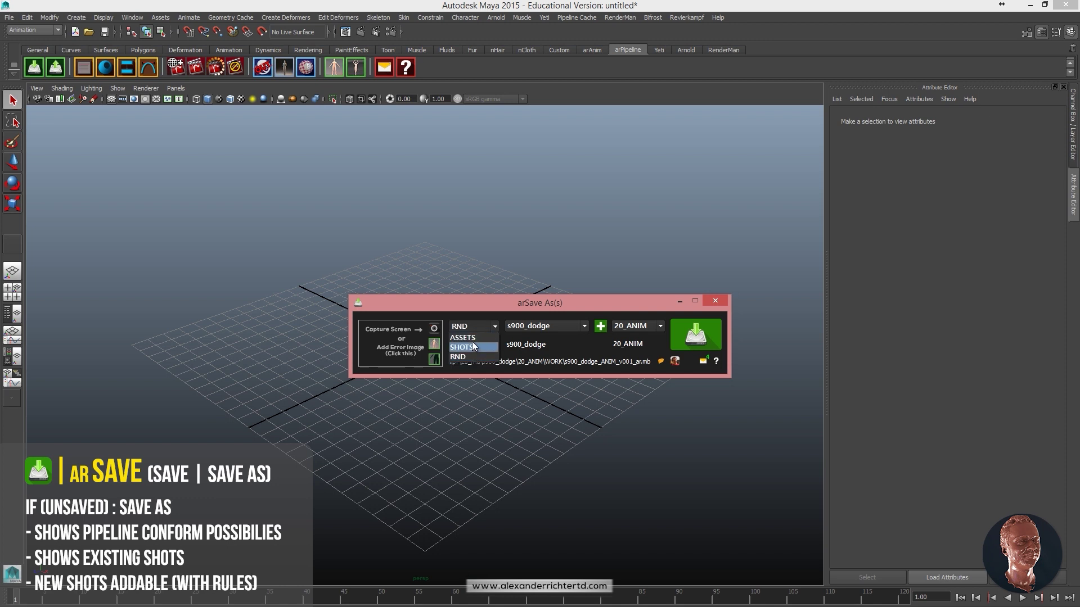
click(474, 338)
click(641, 327)
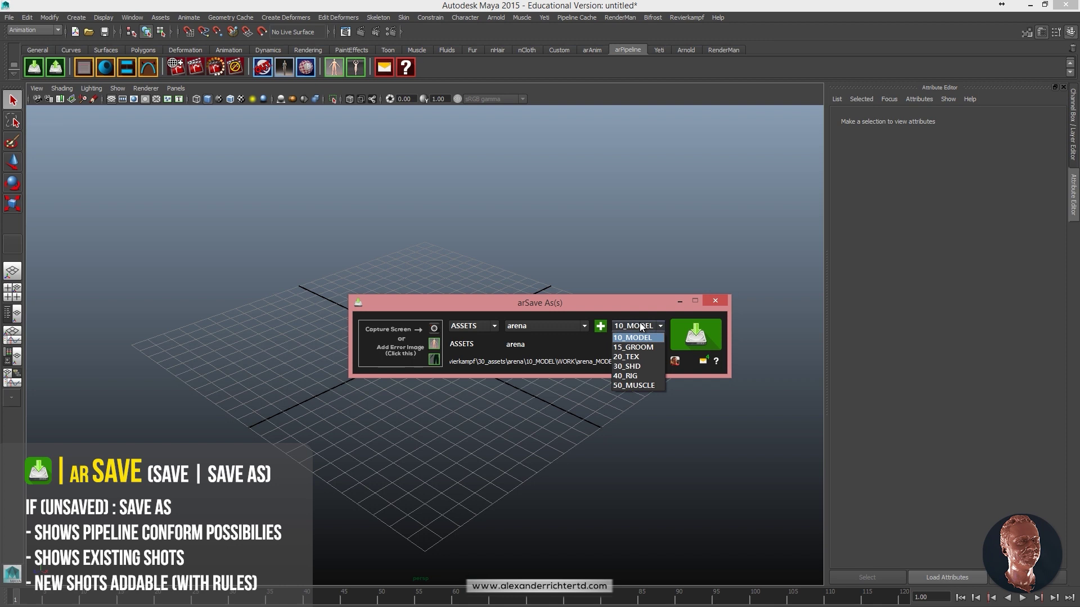
click(632, 337)
click(528, 326)
Switch the arSave category to RND and choose shot s000_Cycle
click(475, 326)
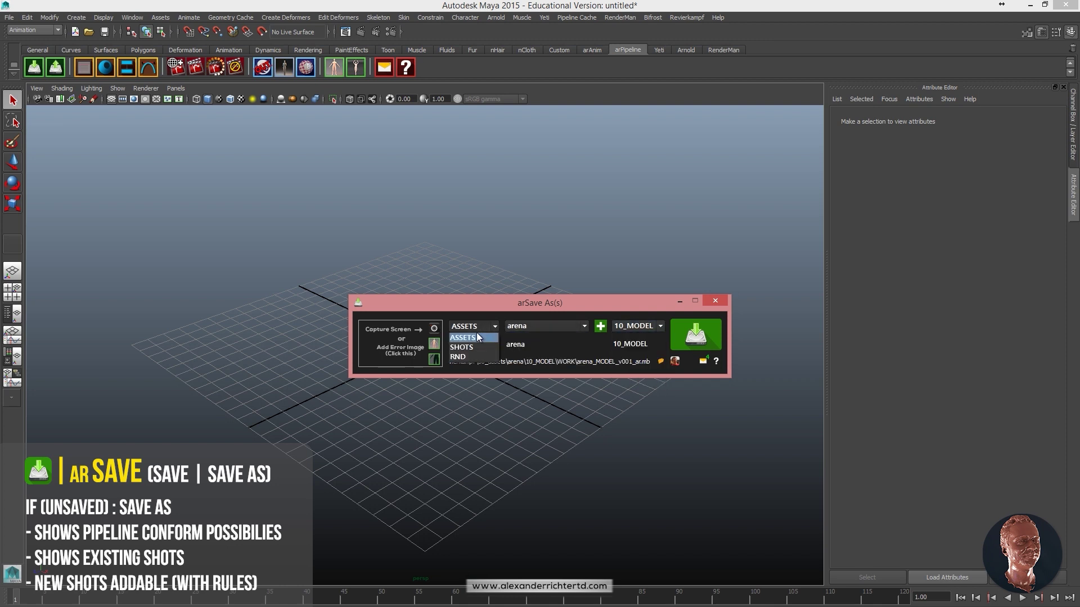
click(471, 352)
click(519, 326)
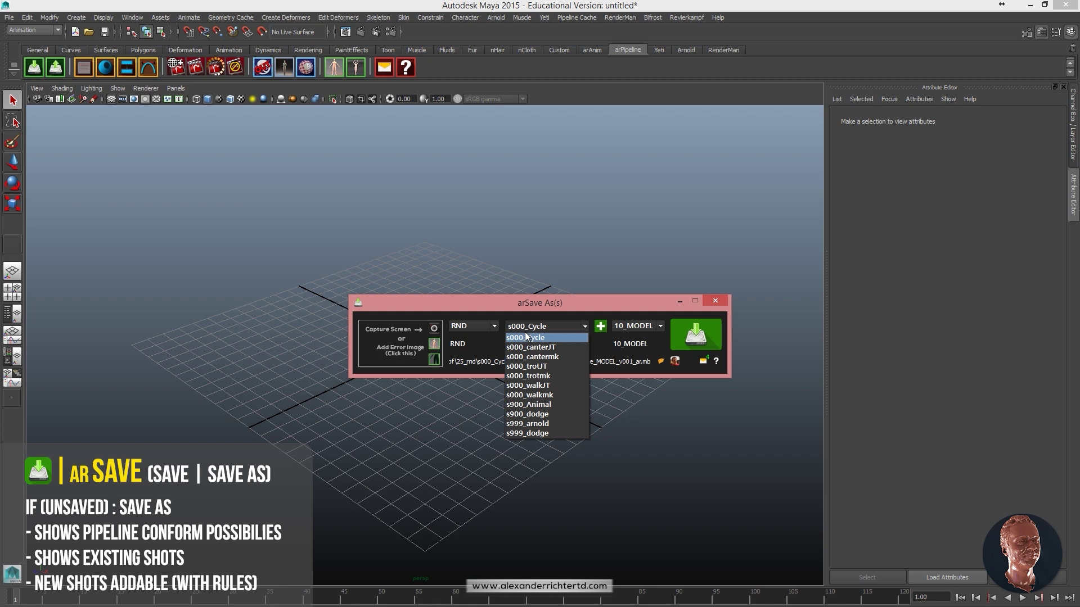
click(525, 327)
click(625, 325)
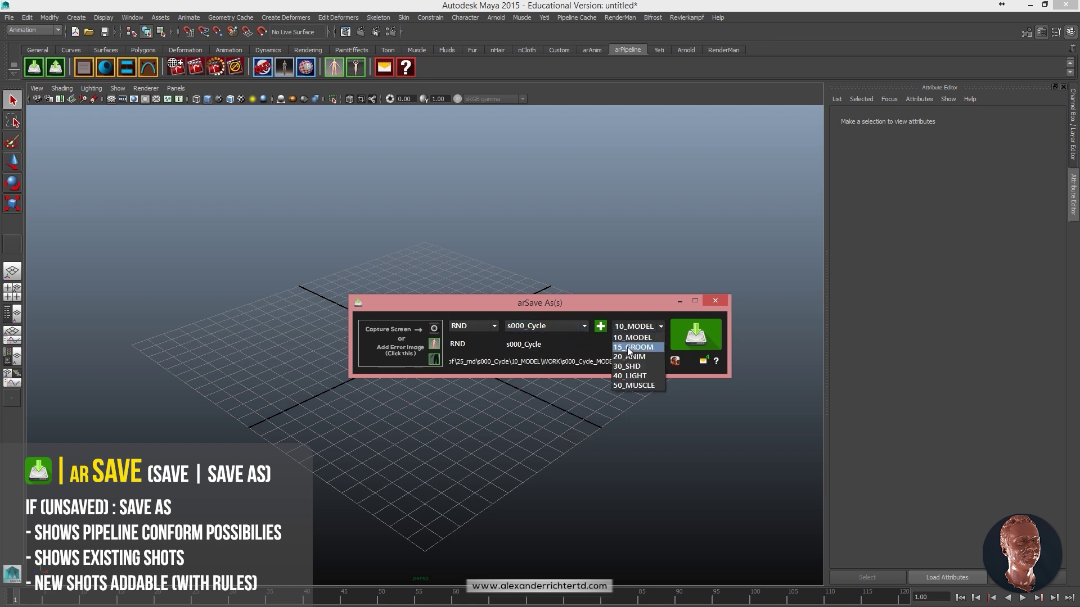
click(475, 326)
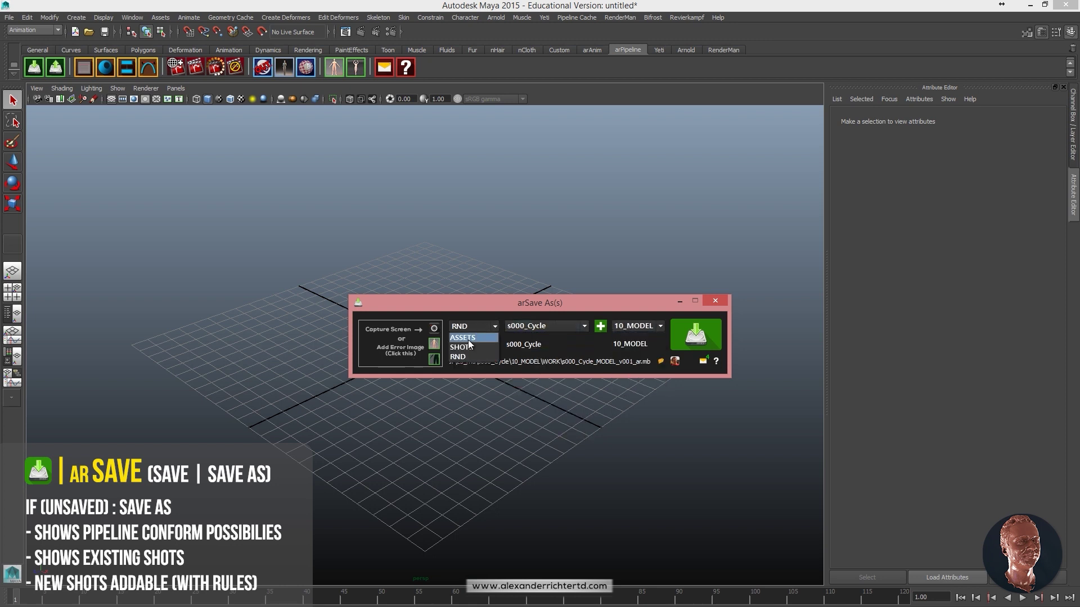
Cycle the category through ASSETS and SHOTS, then return to RND
click(468, 341)
click(472, 327)
click(467, 360)
click(639, 326)
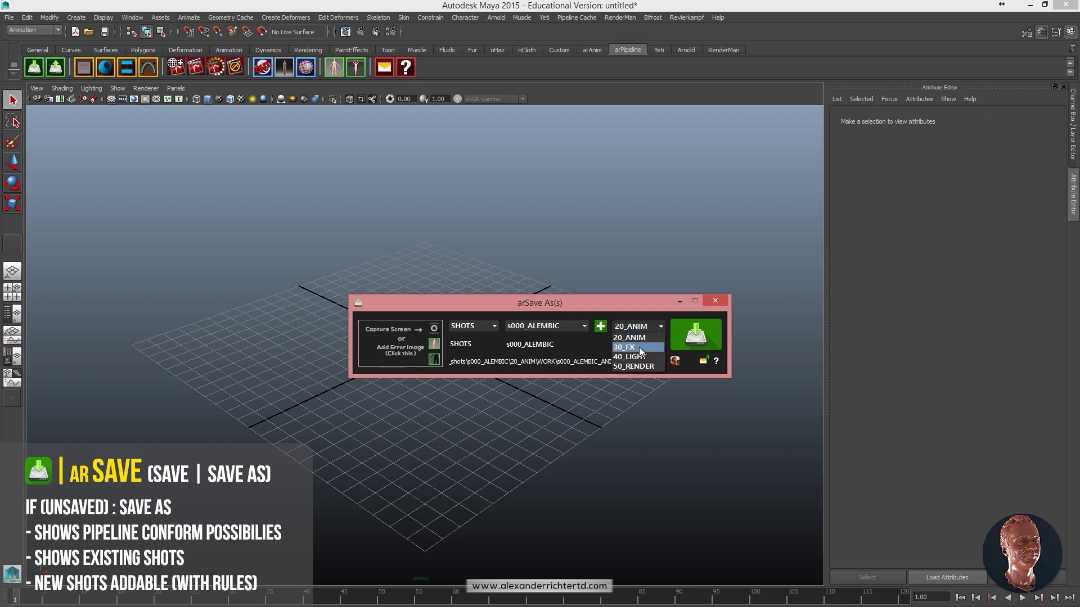
click(636, 327)
click(478, 325)
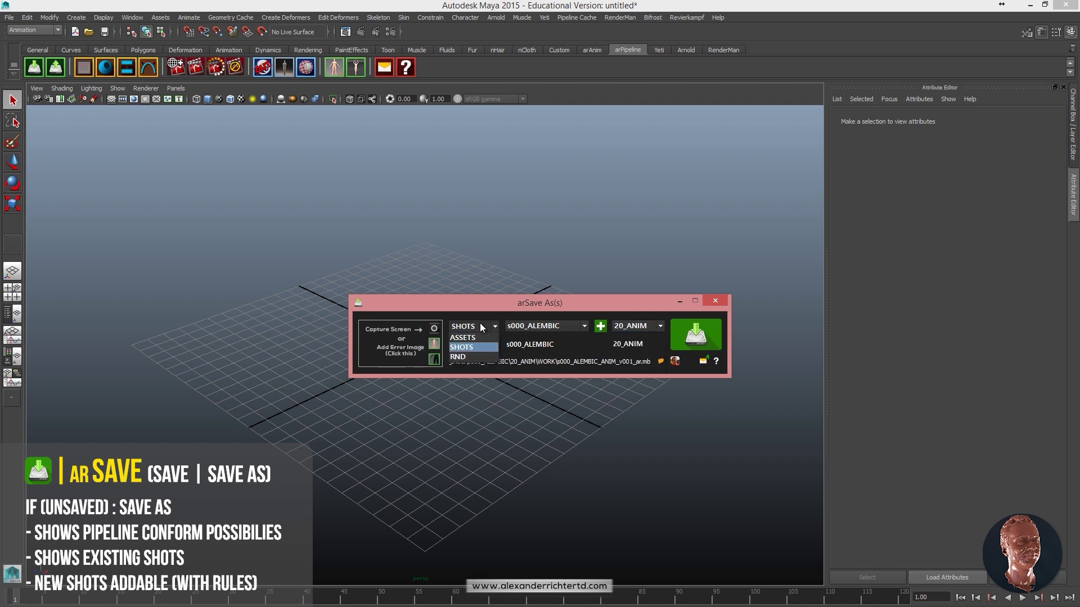
click(467, 351)
Add a new RND entry named s100_newScene in department 40_LIGHT and check its save path
click(600, 325)
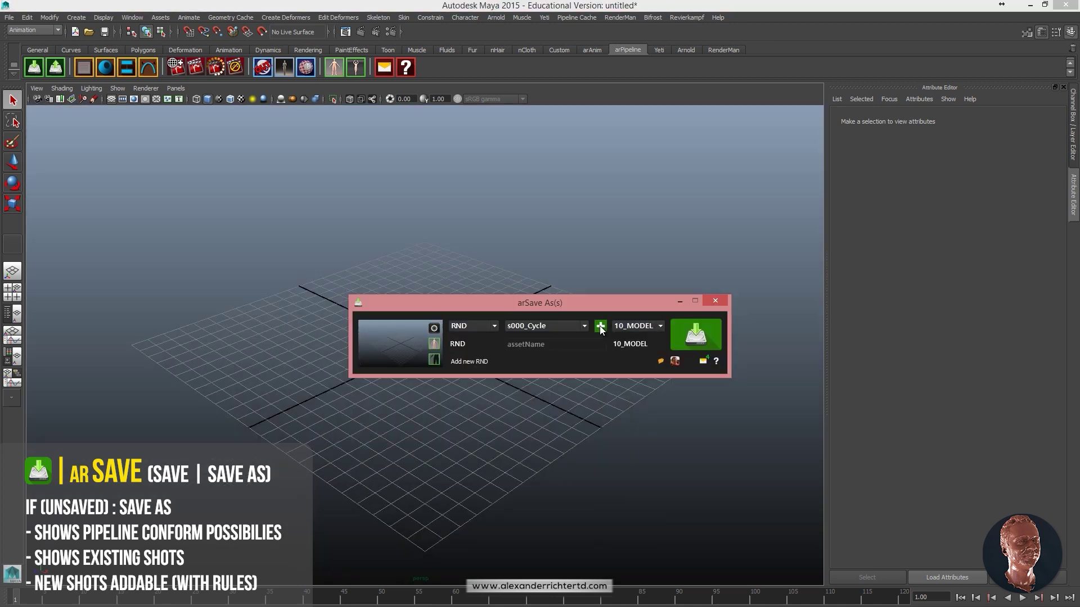
click(523, 341)
text(s100_newScene)
click(619, 328)
click(622, 373)
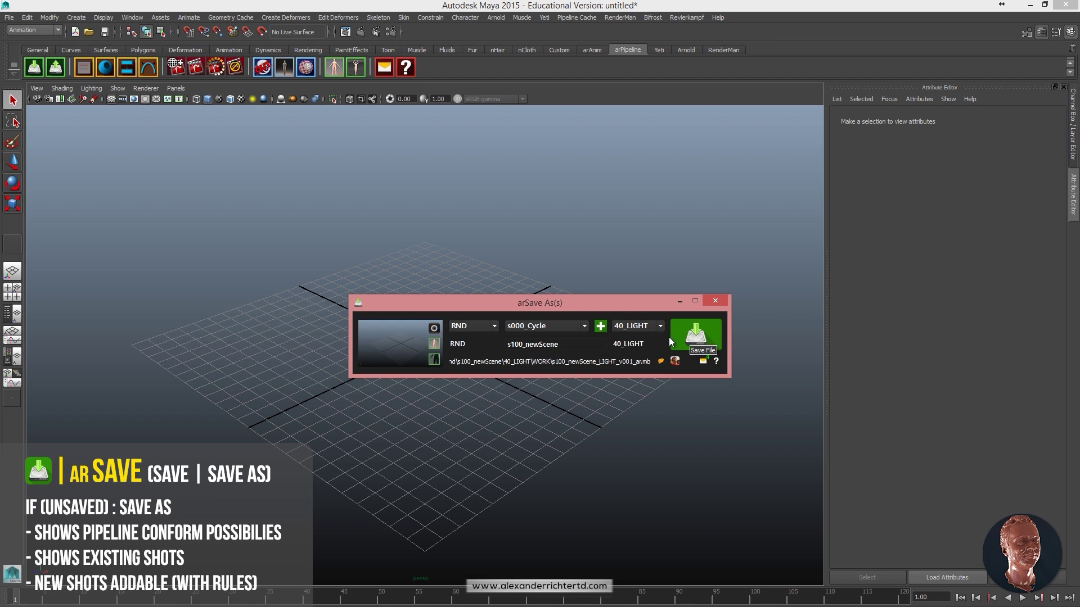
drag(552, 361, 667, 366)
click(637, 362)
Save the scene as s100_newScene_LIGHT_v001_ar.mb, reopen arSave, and try its thumbnail options
click(694, 349)
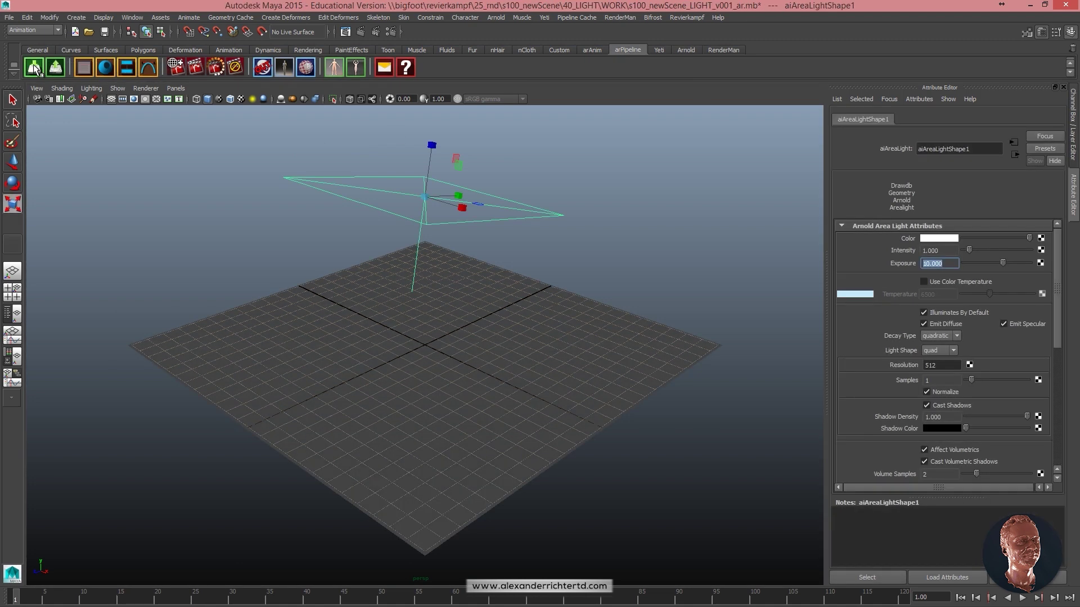
click(33, 68)
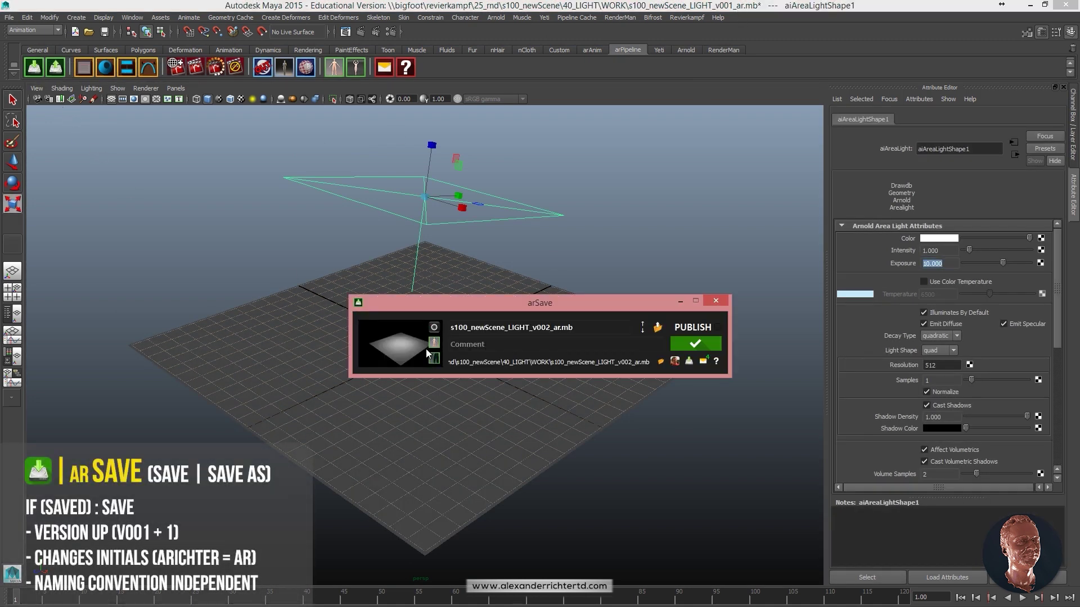
click(433, 328)
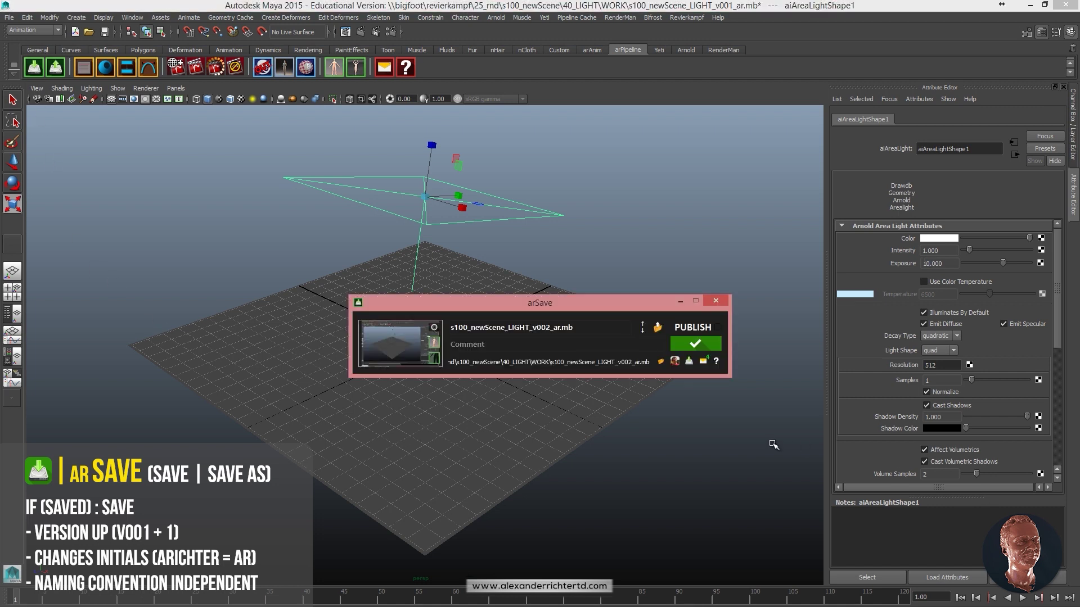
click(435, 343)
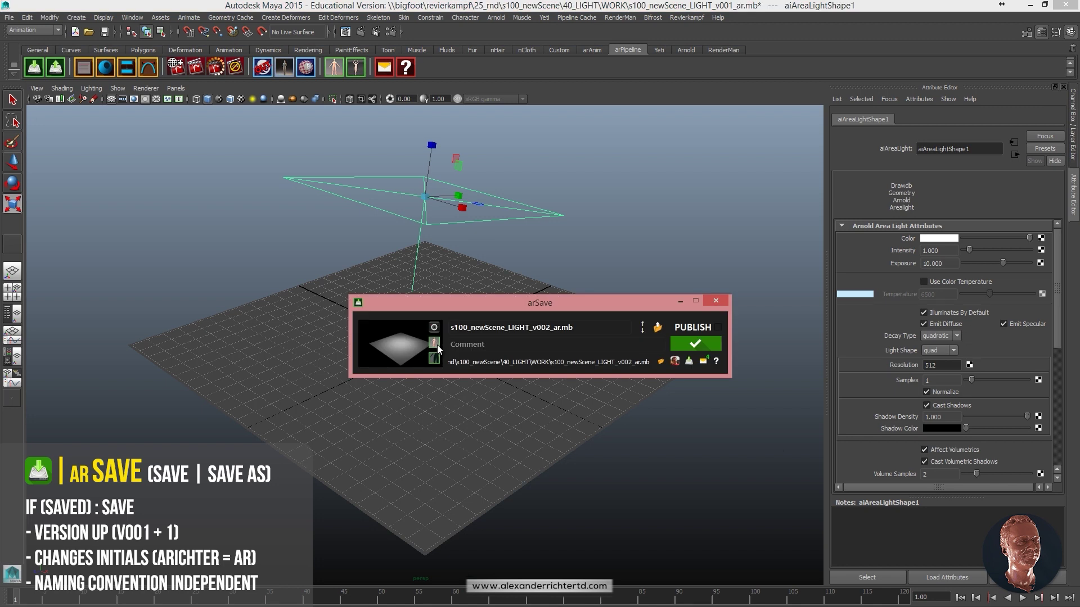
Render a preview, use a viewport snapshot as thumbnail, and set the version to v004
click(356, 32)
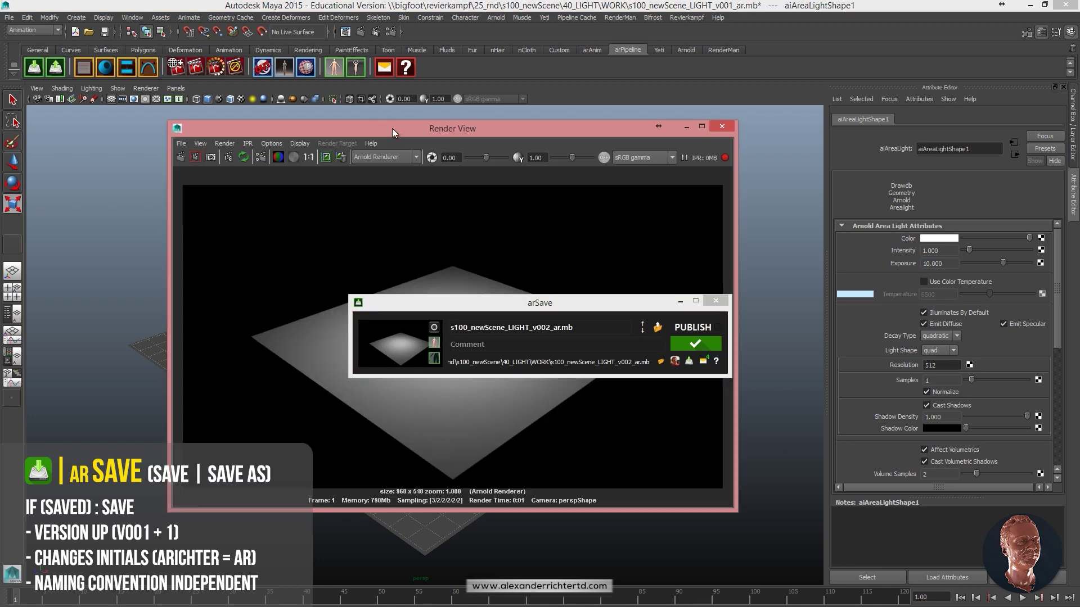
click(722, 126)
click(434, 358)
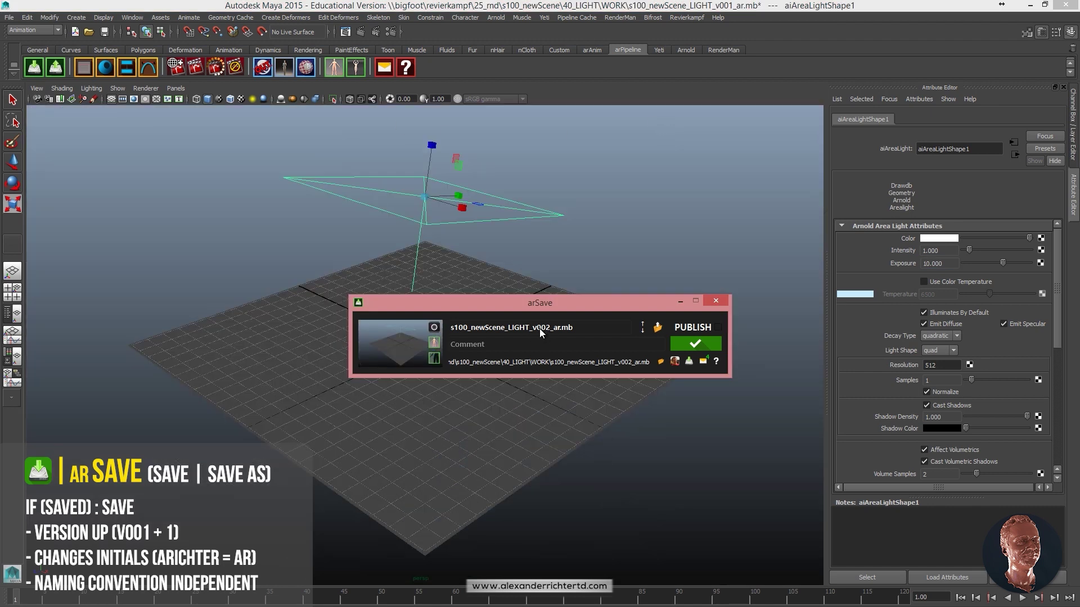
click(644, 330)
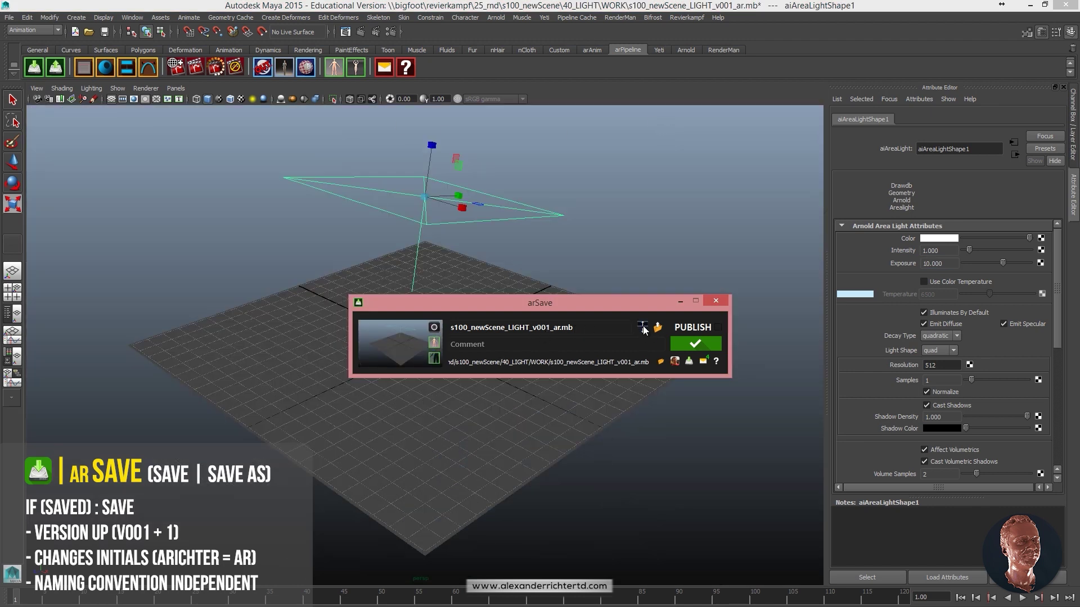
click(643, 326)
Enter the save comment writeAComment, removing the stray trailing characters
click(657, 327)
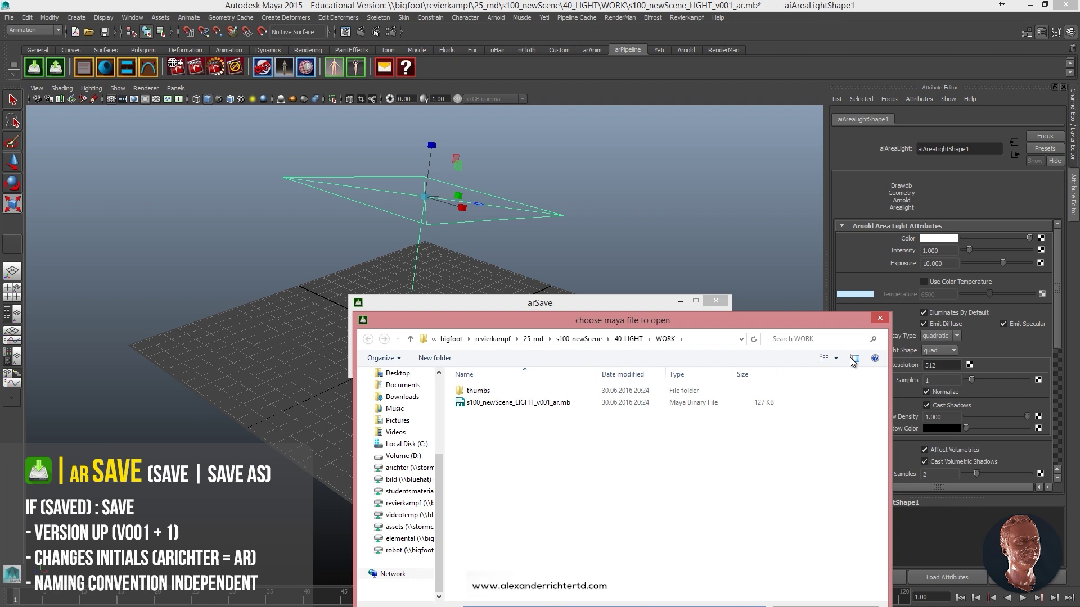
click(885, 318)
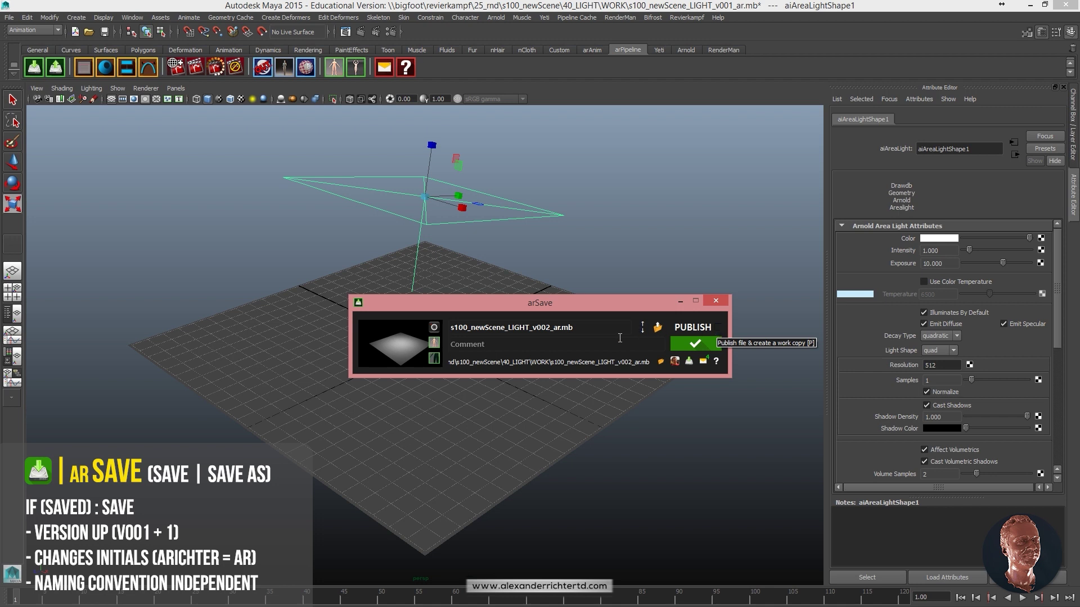
click(560, 347)
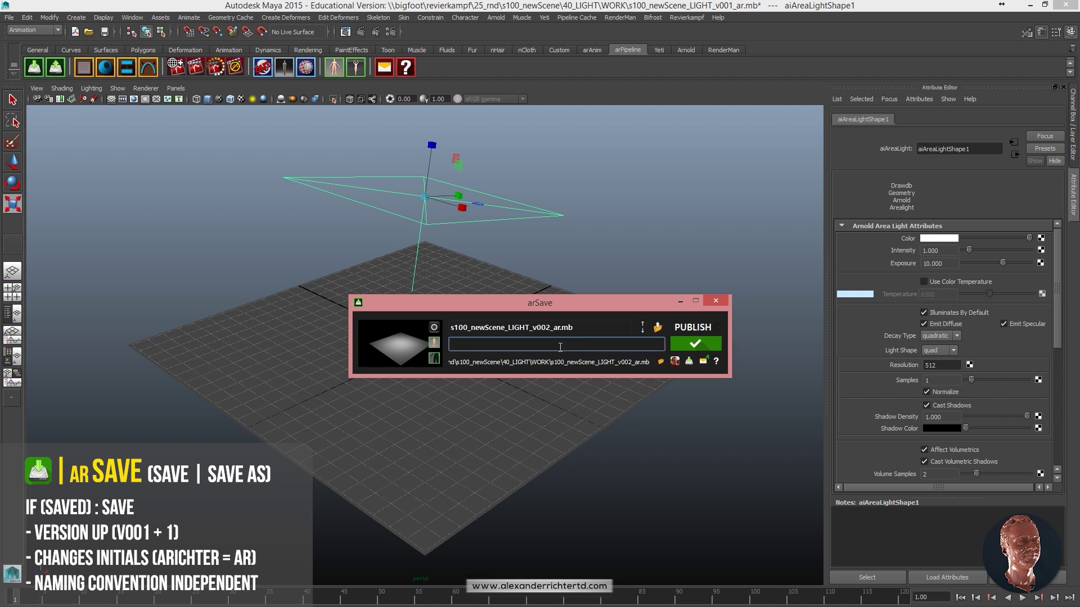
text(writeAC)
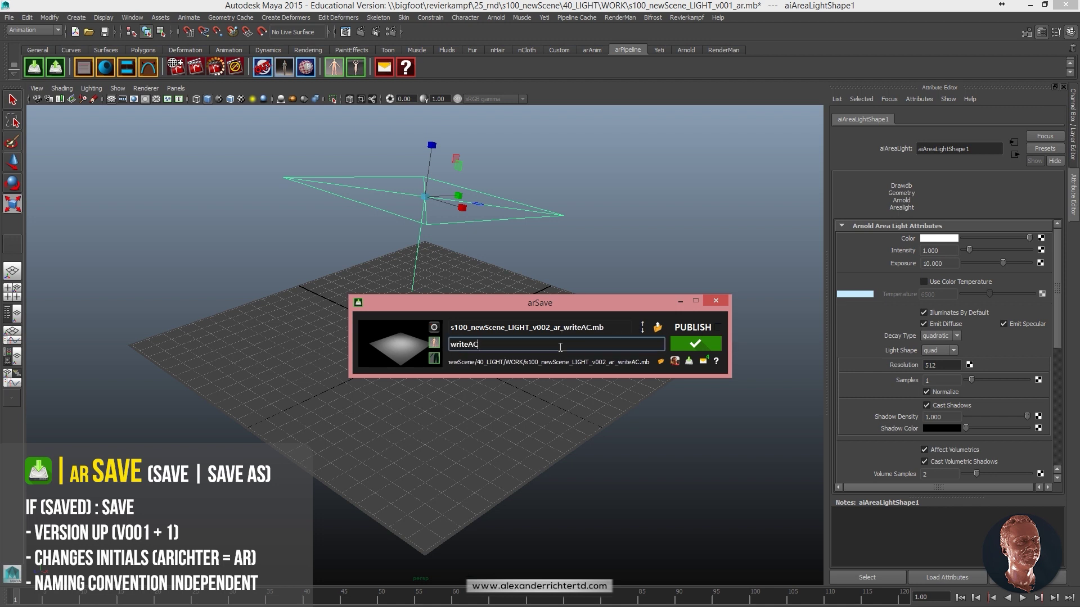
text(omment)
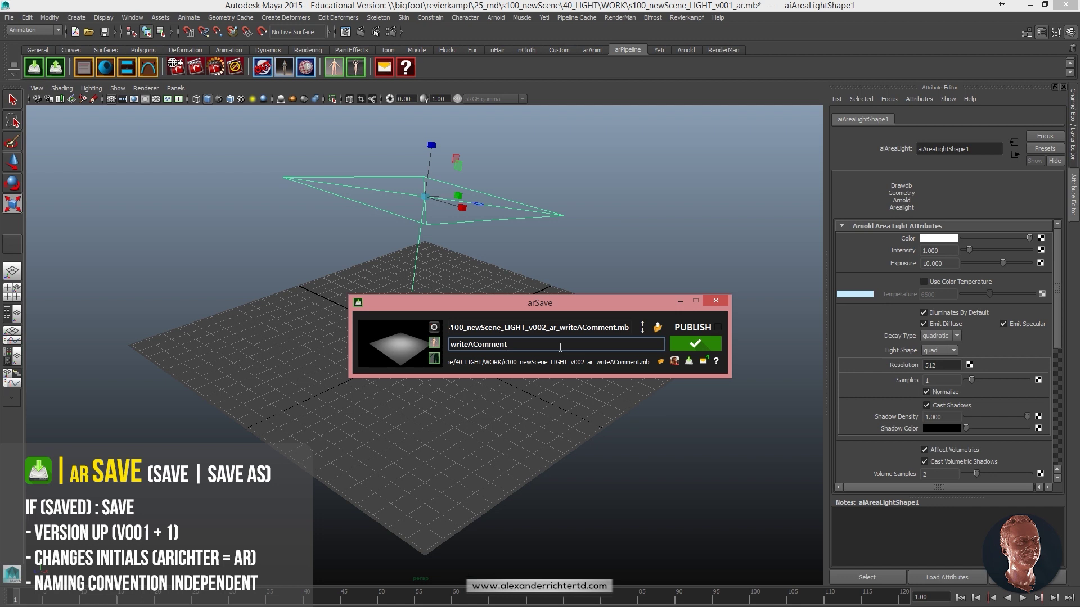
text(ffsdsdsdsdsdsdsd)
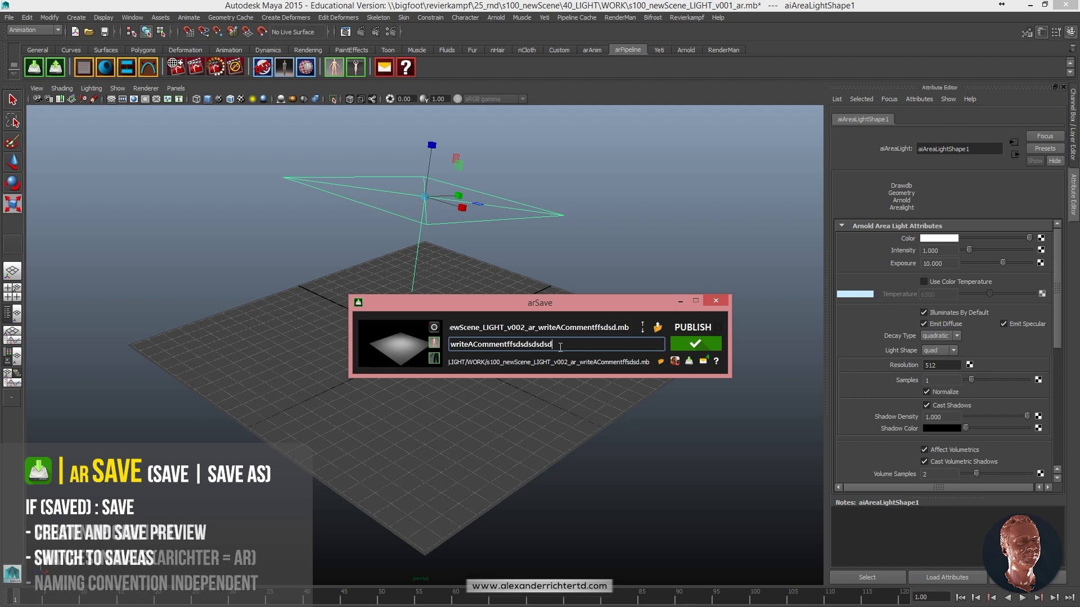
shift+click(508, 345)
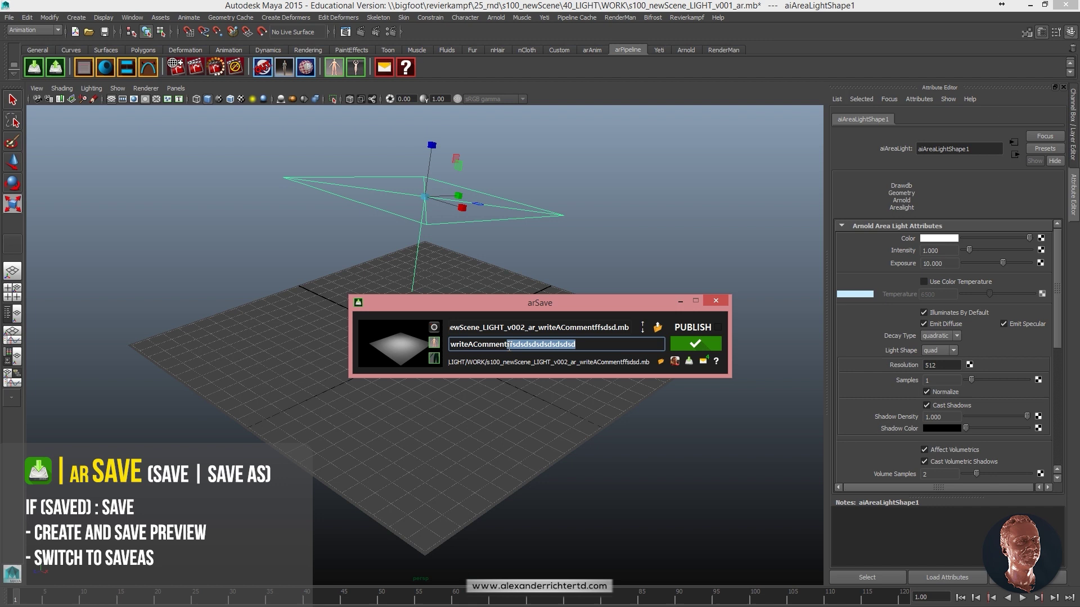
key(BackSpace)
Save as s100_newScene_LIGHT_v002_ar_writeAComment.mb and confirm the save message
drag(612, 364, 422, 369)
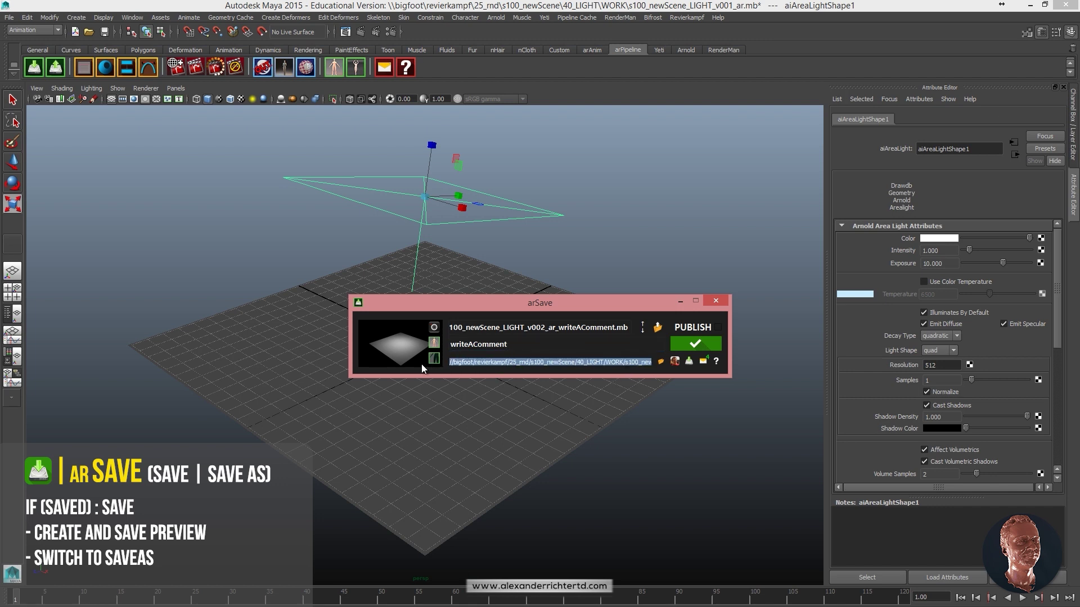
click(660, 362)
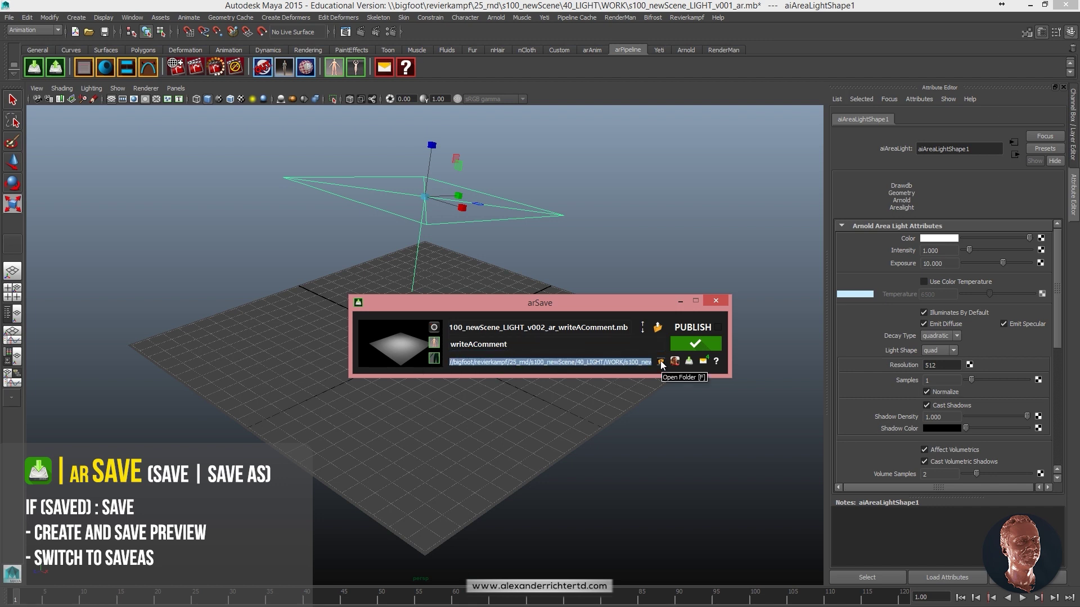
click(695, 344)
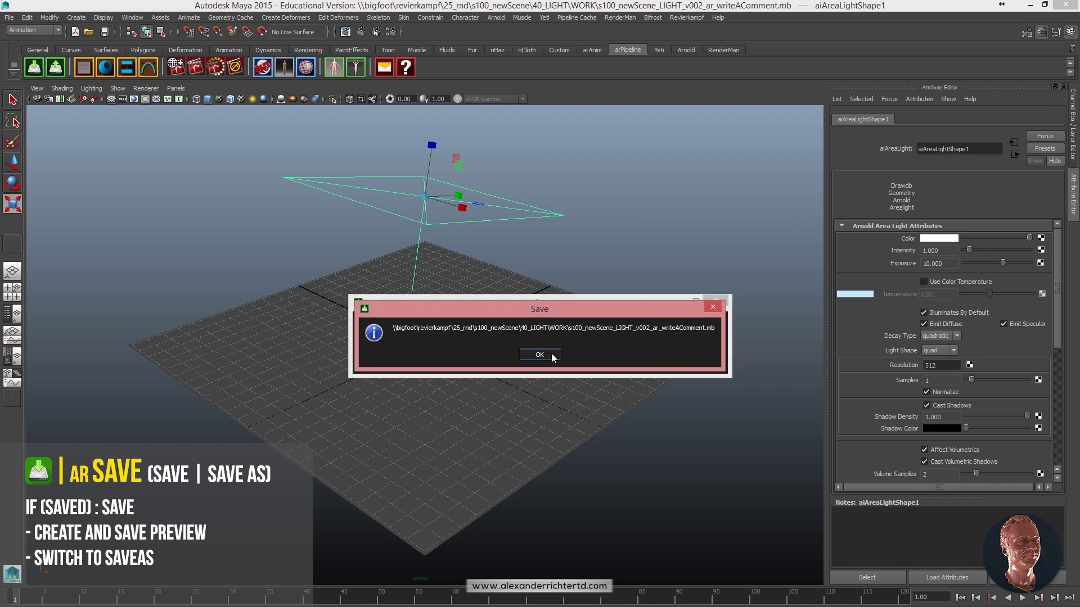
click(544, 357)
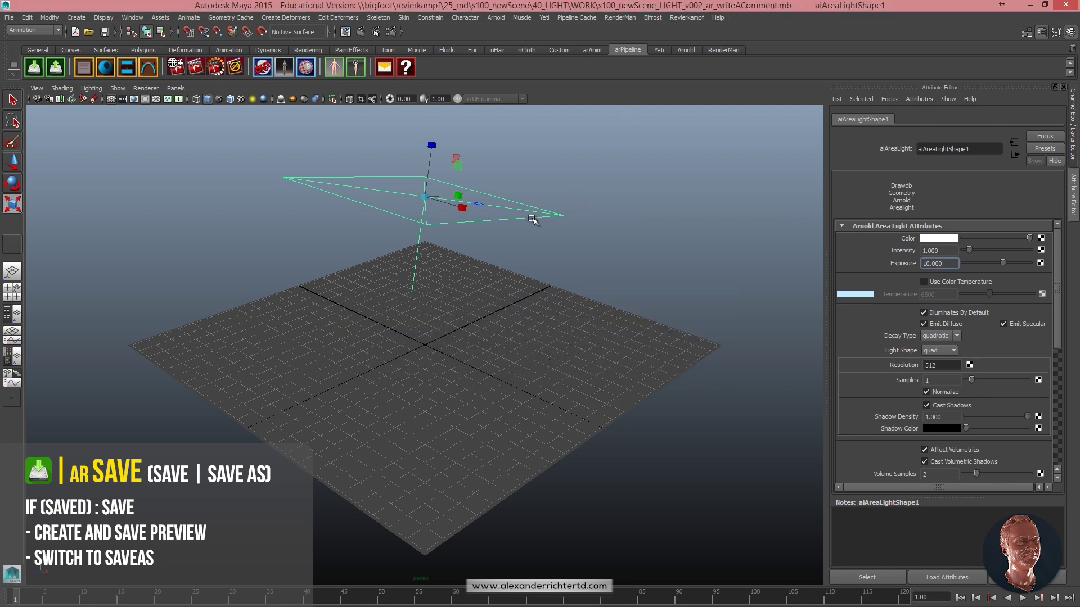
key(ctrl+s)
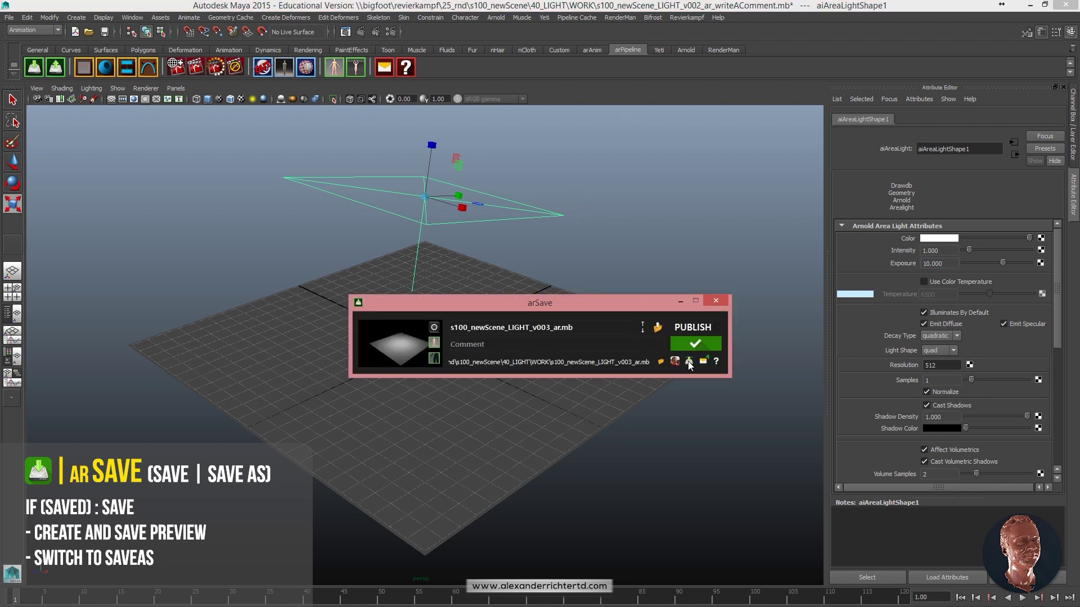
click(689, 361)
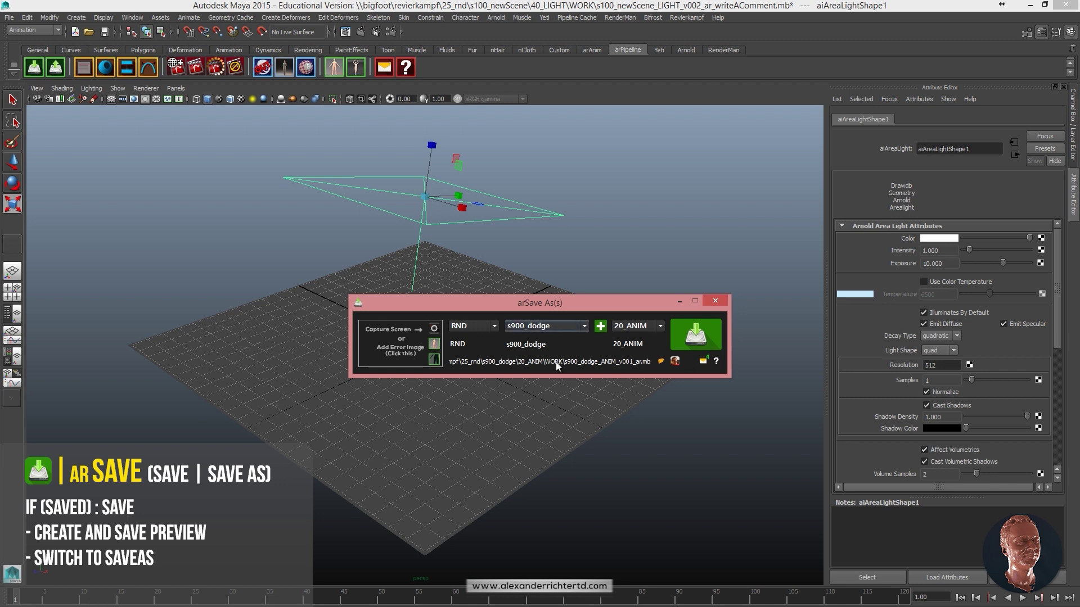
click(715, 301)
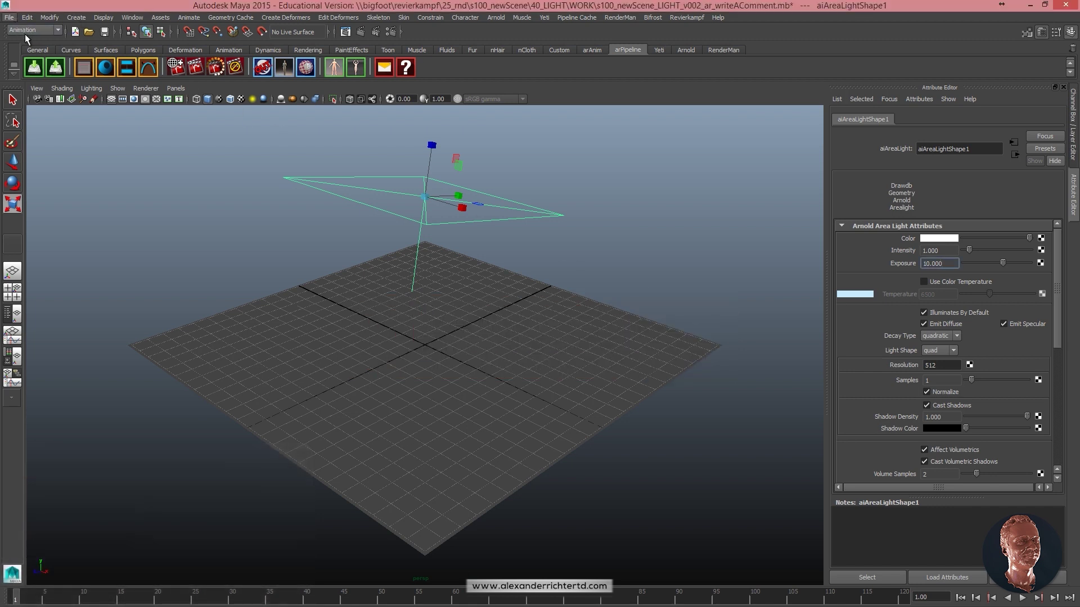
Start a new empty scene, discarding changes to the current one
click(9, 18)
click(18, 41)
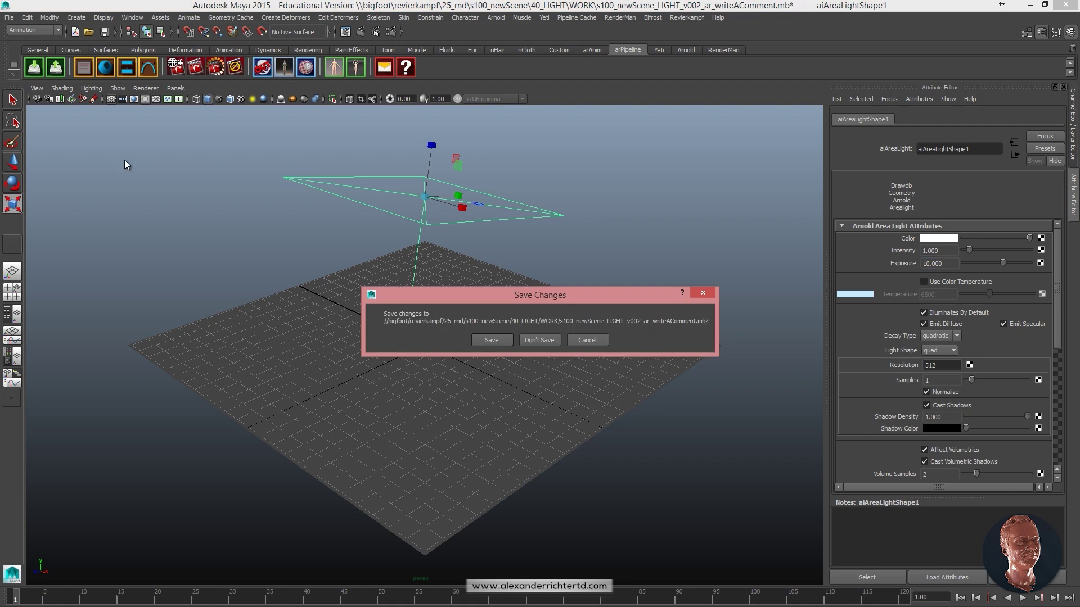
click(537, 340)
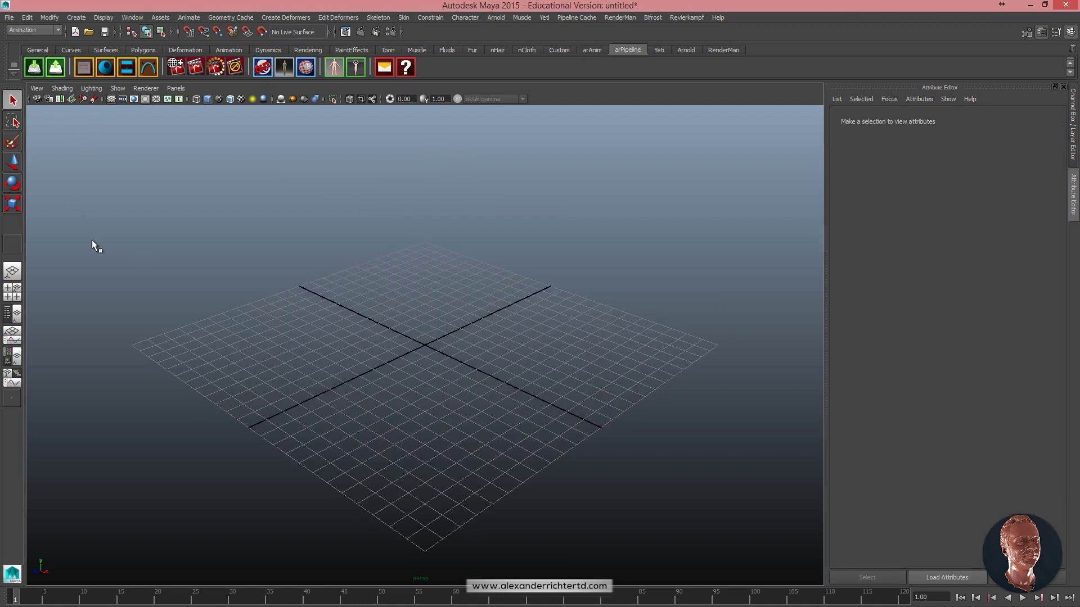
Choose s100_newScene in arLoad and view its v002 preview image full size
click(511, 325)
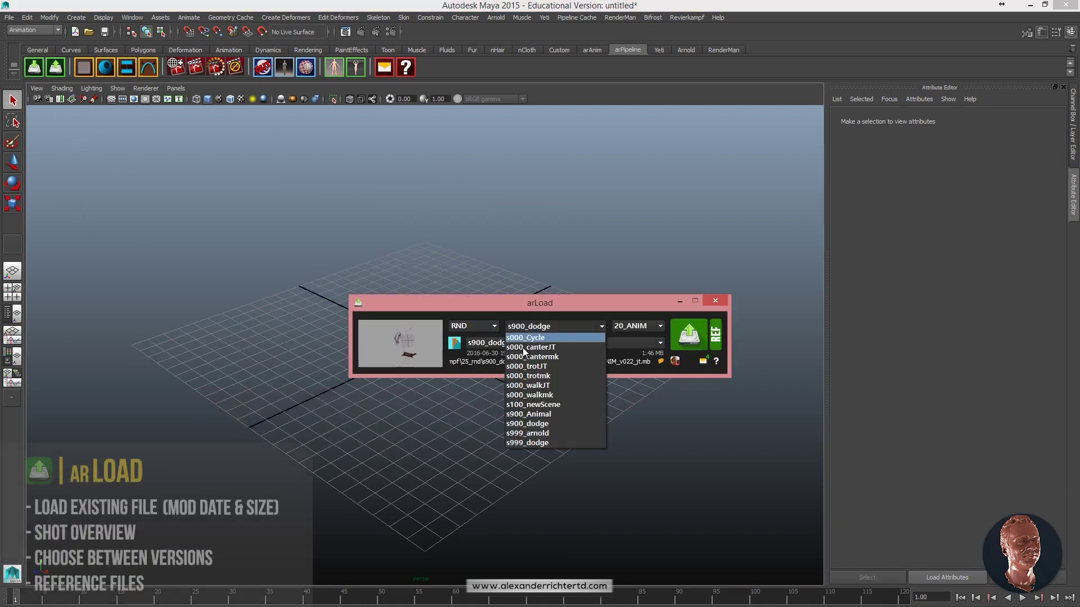
click(520, 403)
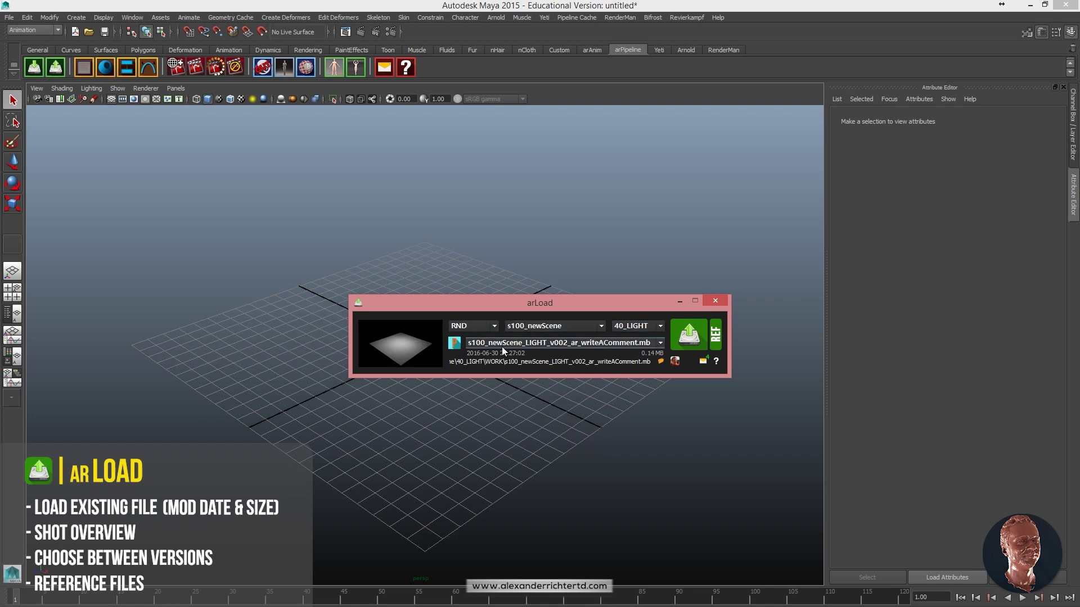
click(397, 340)
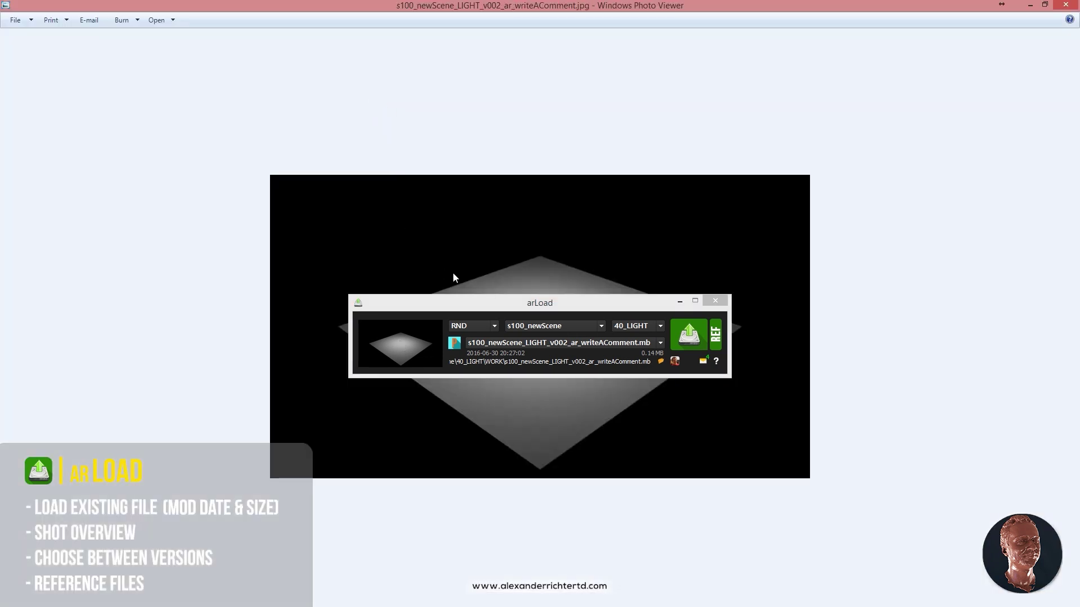
drag(492, 302, 506, 488)
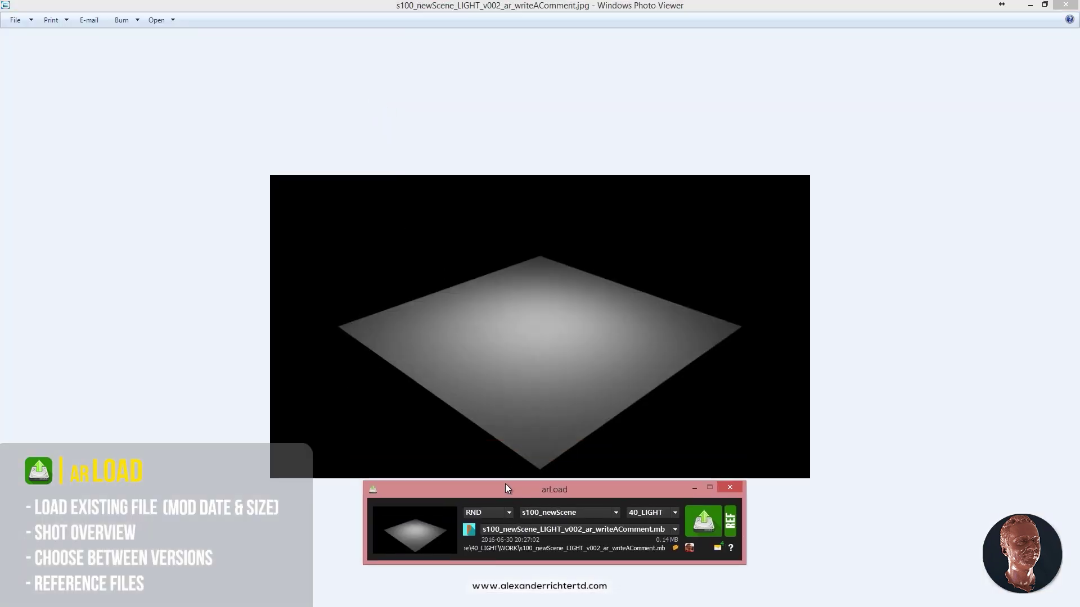
click(1065, 5)
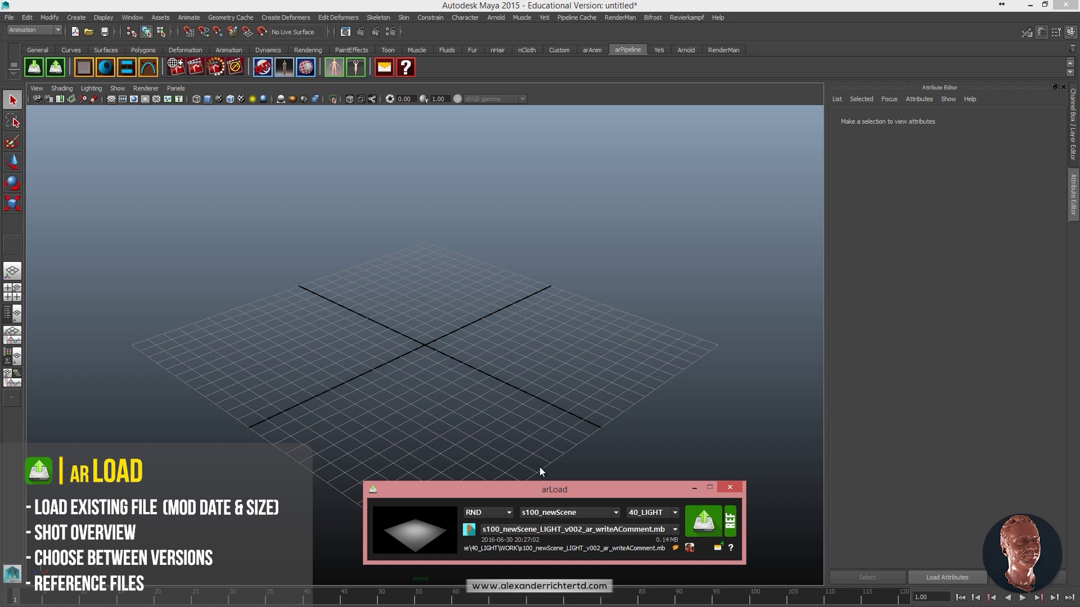
drag(531, 494, 461, 217)
click(434, 235)
click(434, 235)
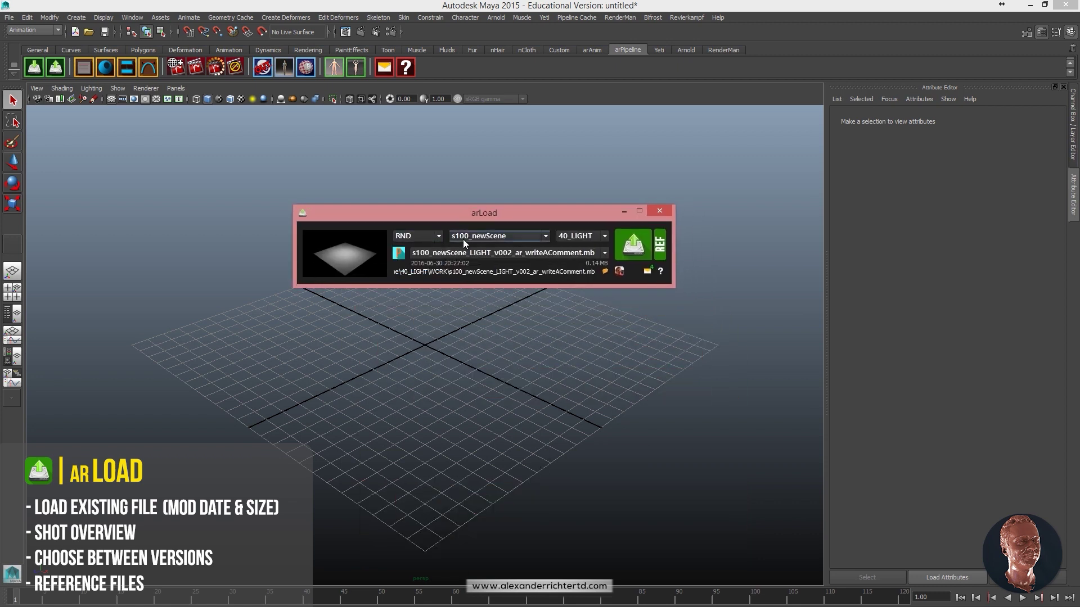
click(463, 238)
click(463, 238)
click(478, 253)
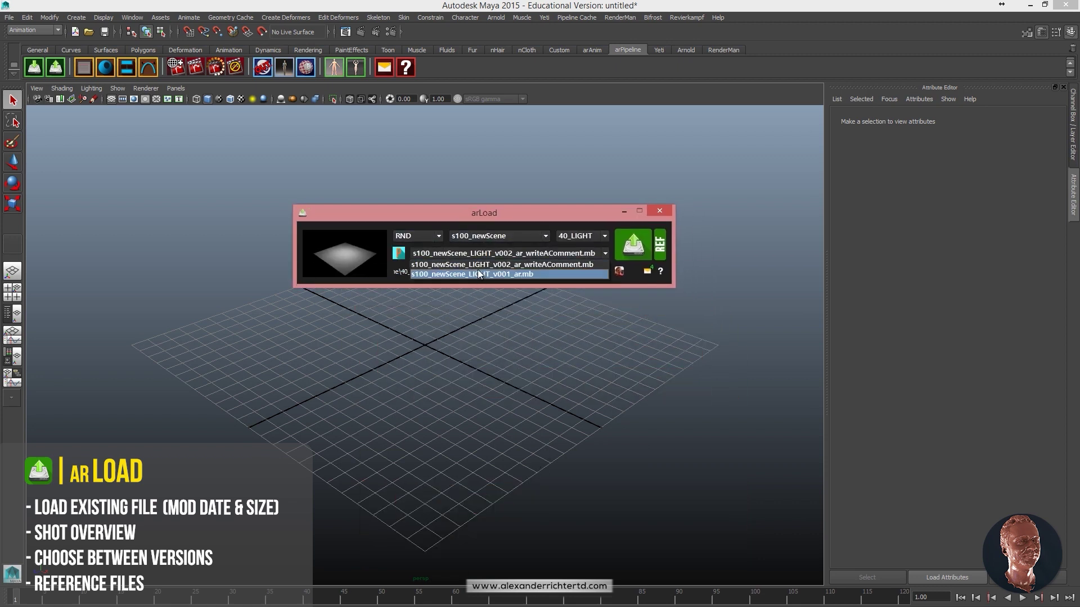
click(484, 264)
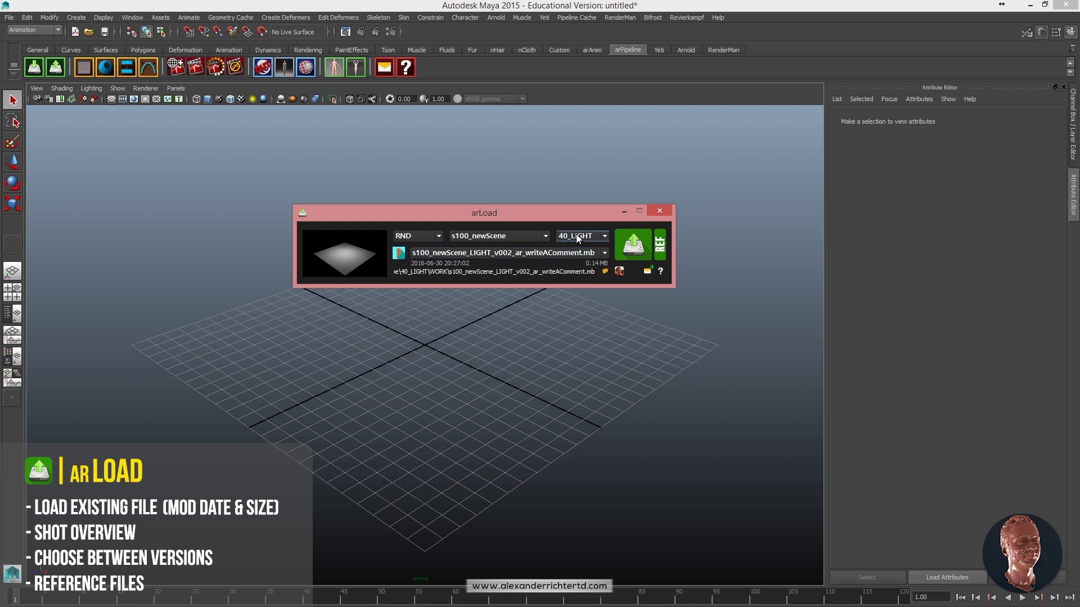
drag(411, 263, 469, 268)
click(495, 272)
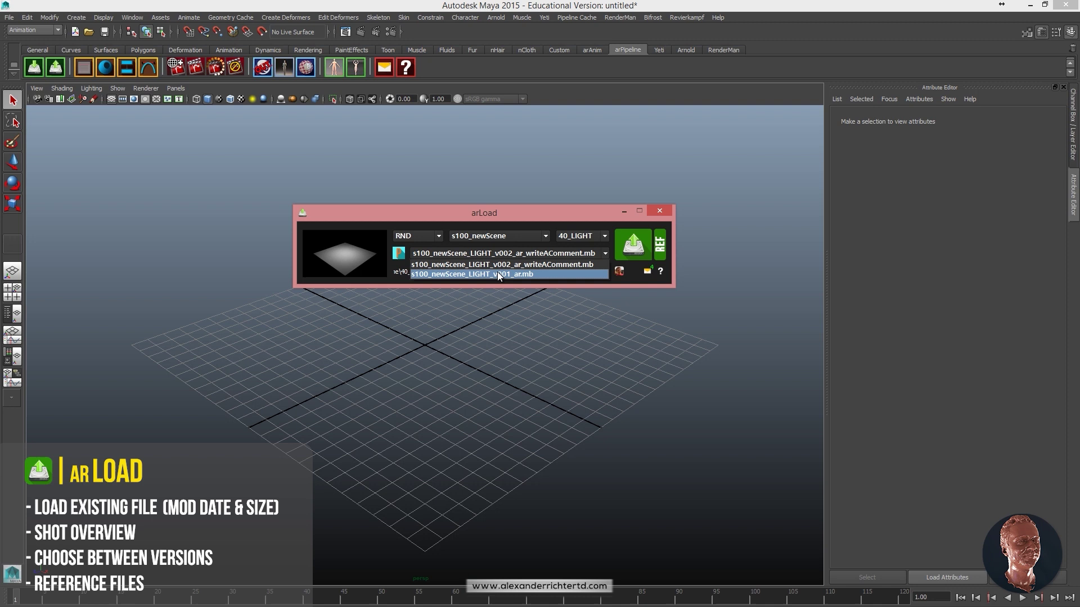
click(464, 274)
click(485, 256)
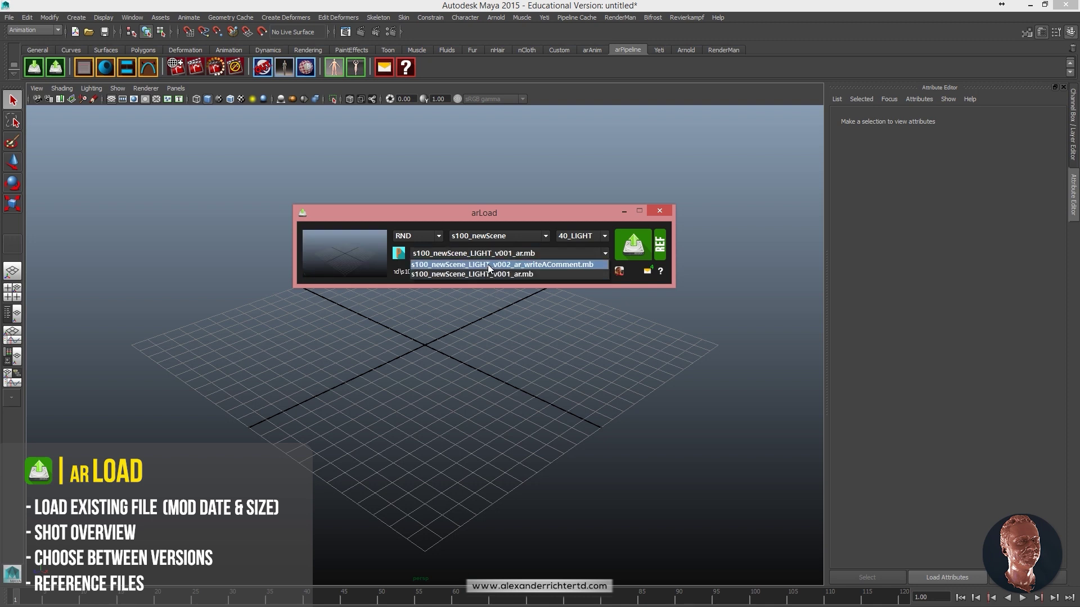
click(488, 264)
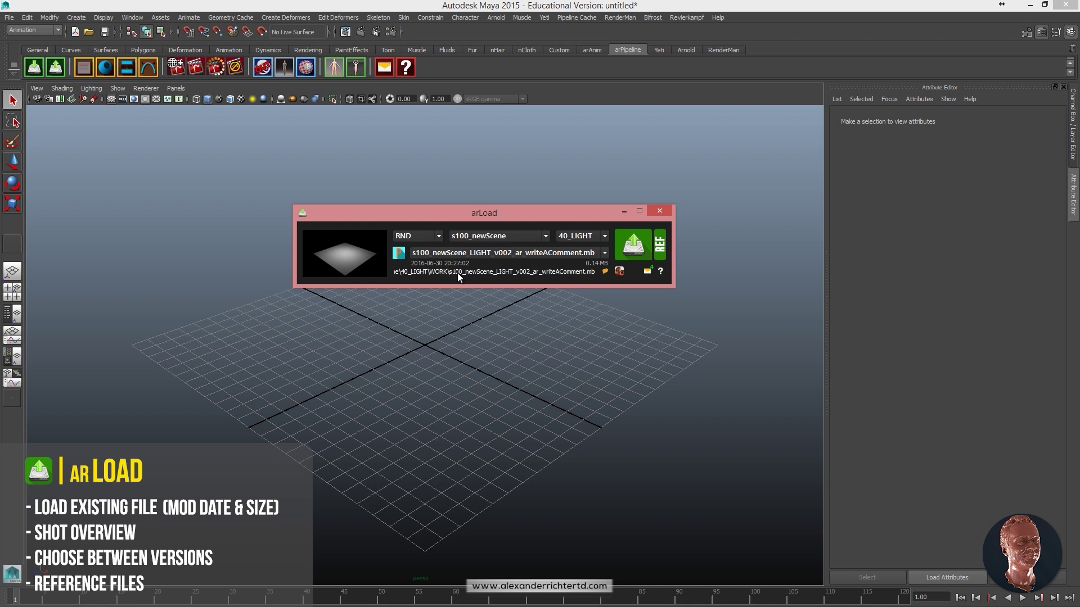
Load the v002 lighting scene and bring in the published horse_MODEL.mb asset
click(629, 243)
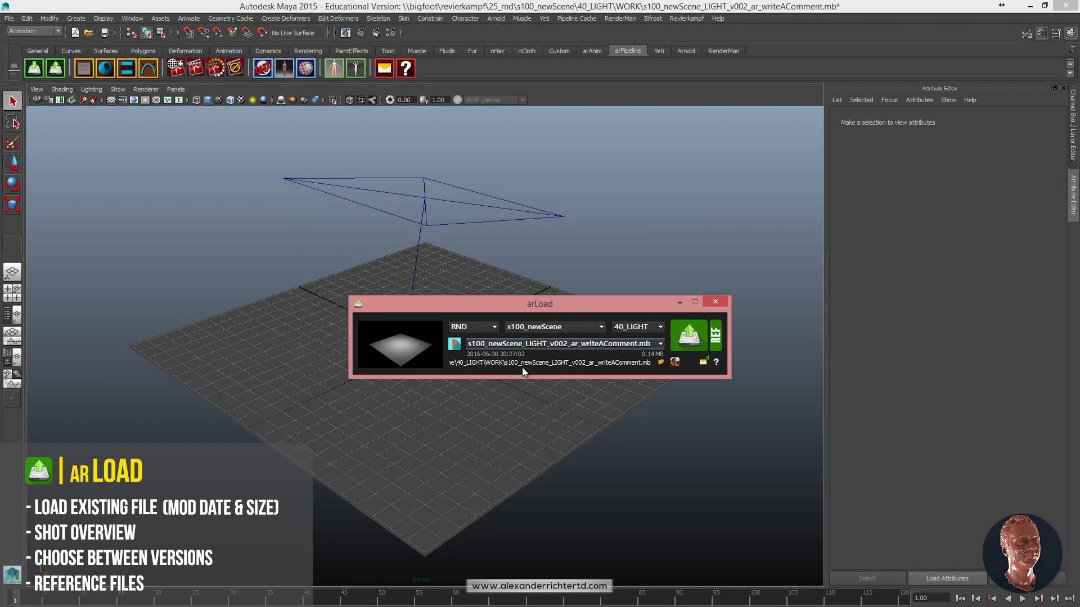
click(472, 326)
click(467, 339)
click(543, 329)
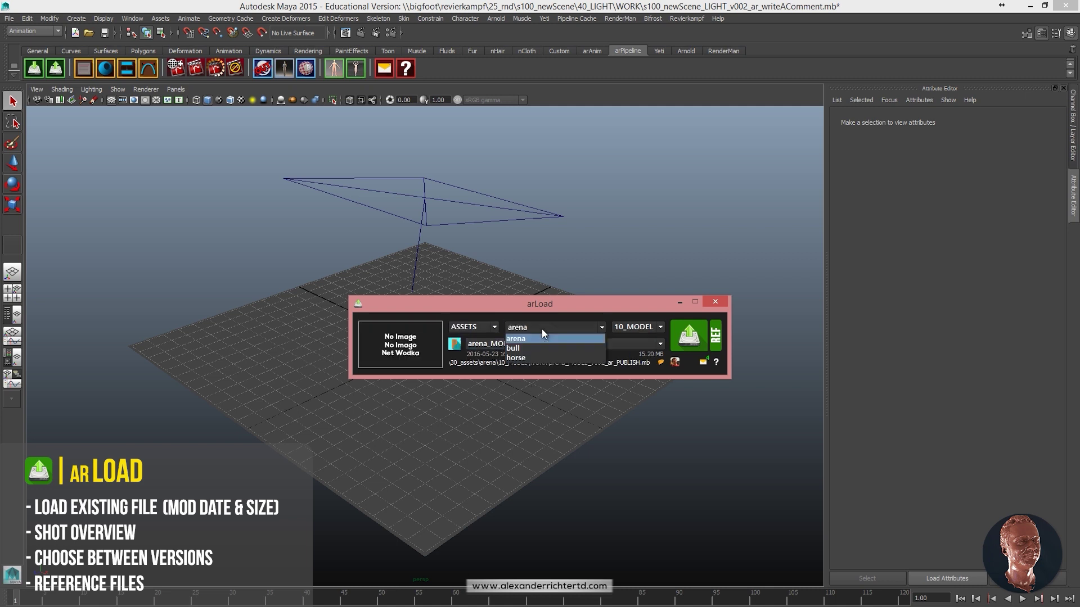
click(531, 356)
click(455, 344)
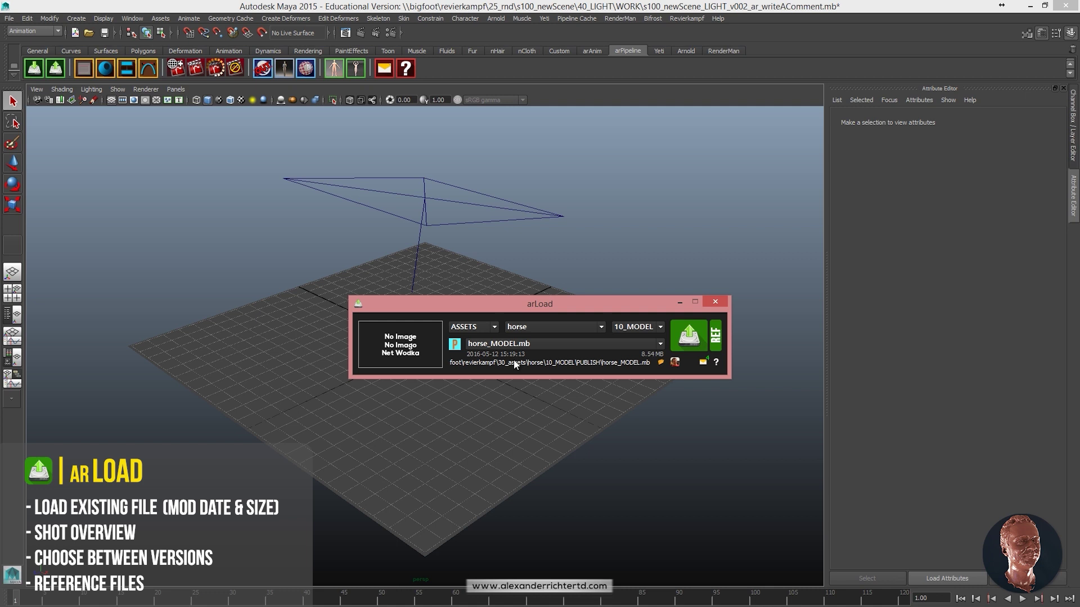
click(686, 345)
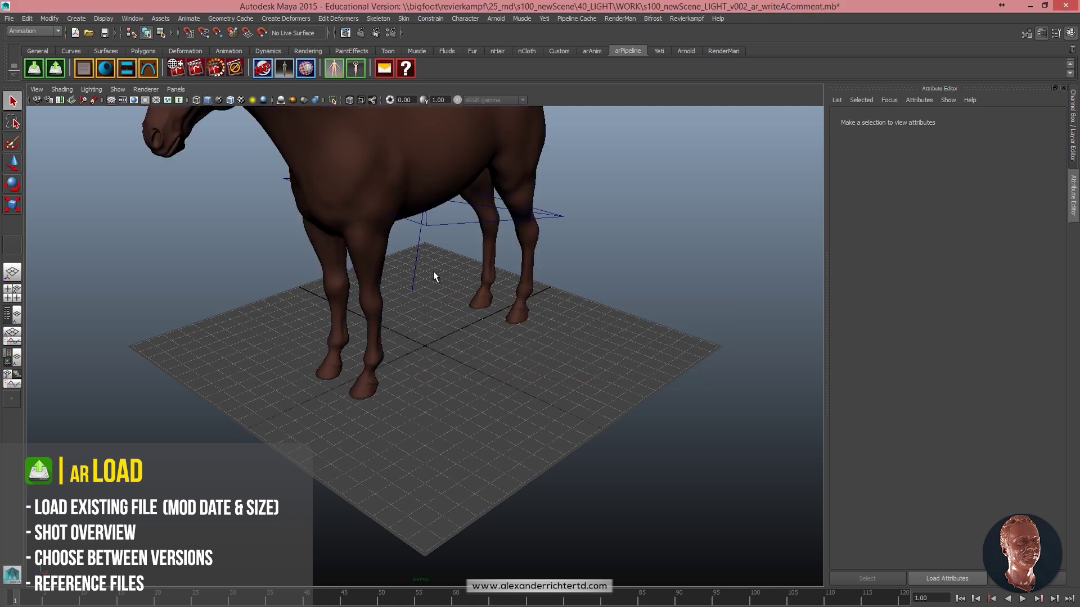
Raise the area light high above the horse and render a preview
scroll(430, 267, down, 5)
click(428, 292)
key(w)
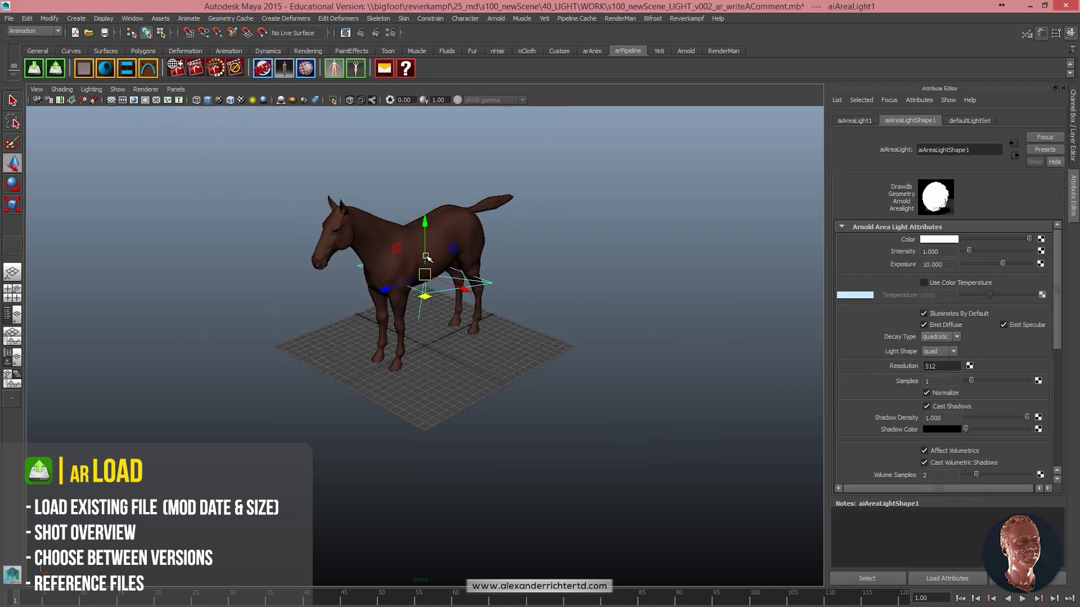
drag(425, 212, 425, 121)
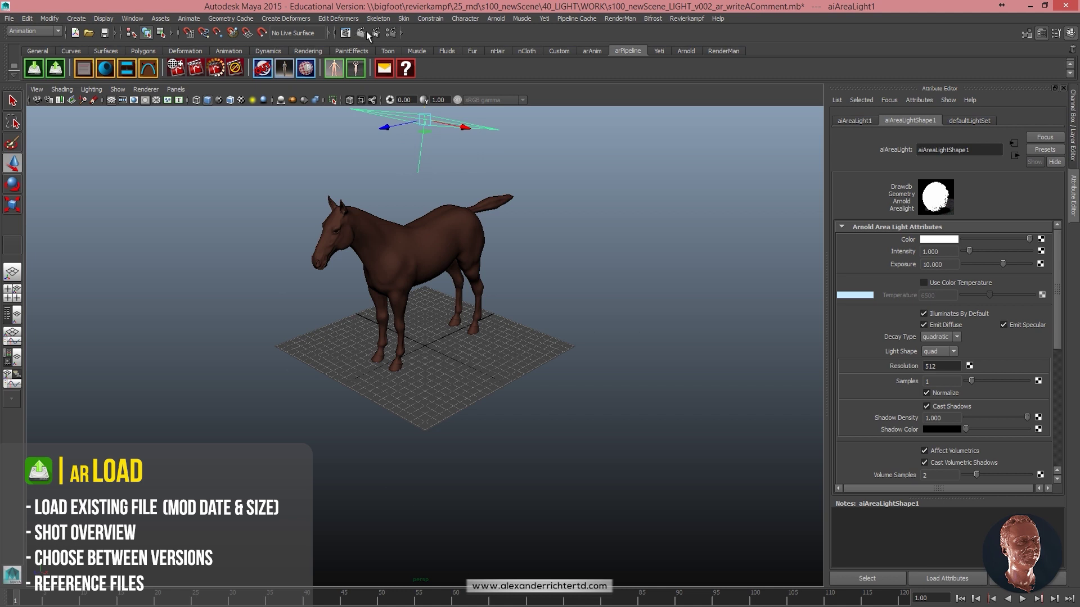
click(345, 33)
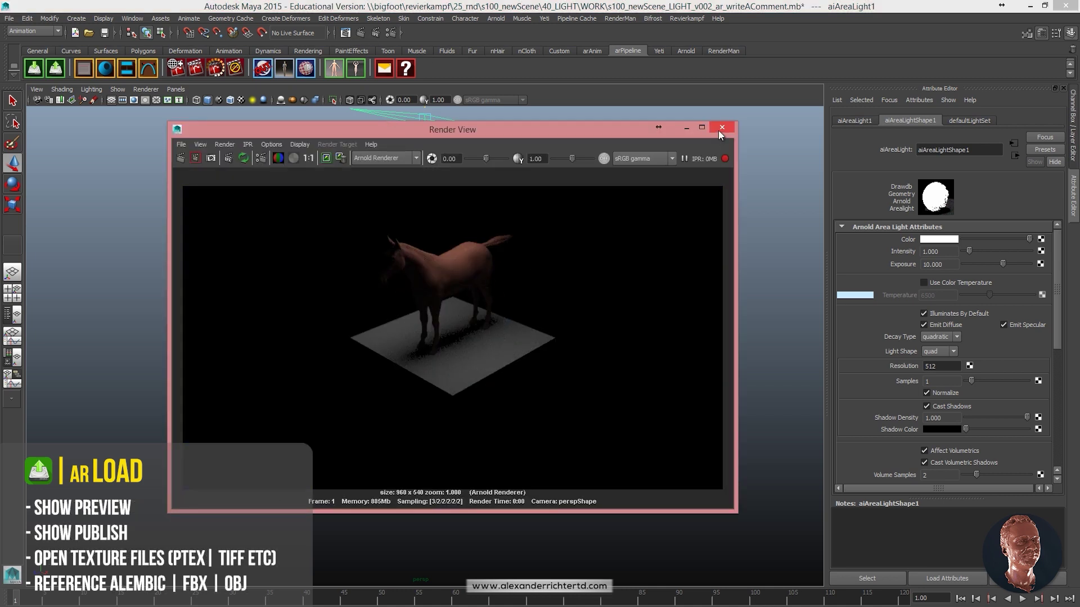
Publish the lighting scene with arSave as s100_newScene_LIGHT_v004_ar.mb
click(34, 72)
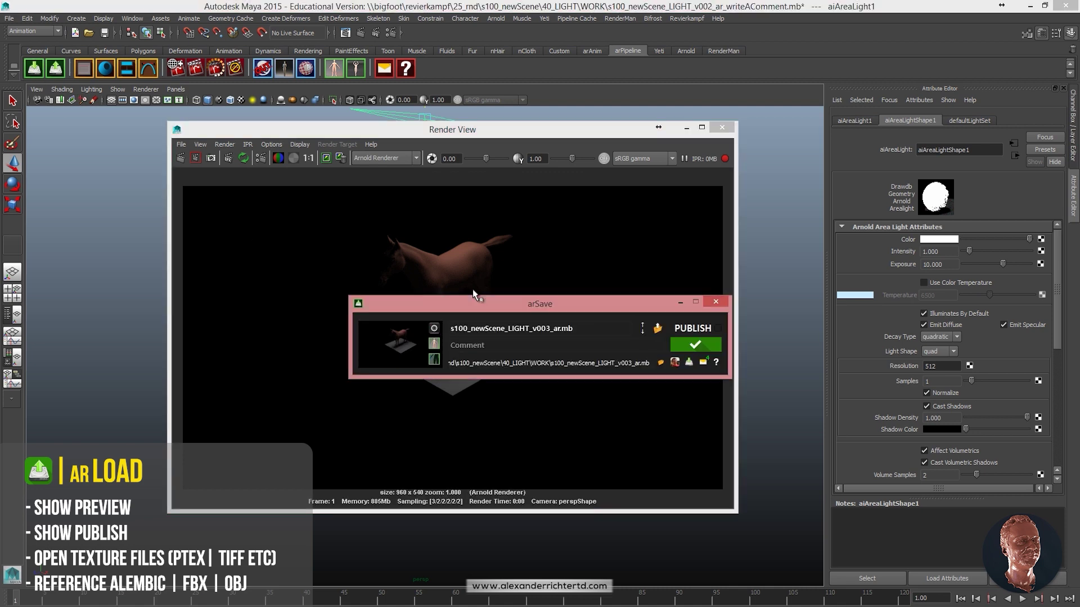
drag(488, 305, 444, 349)
click(673, 374)
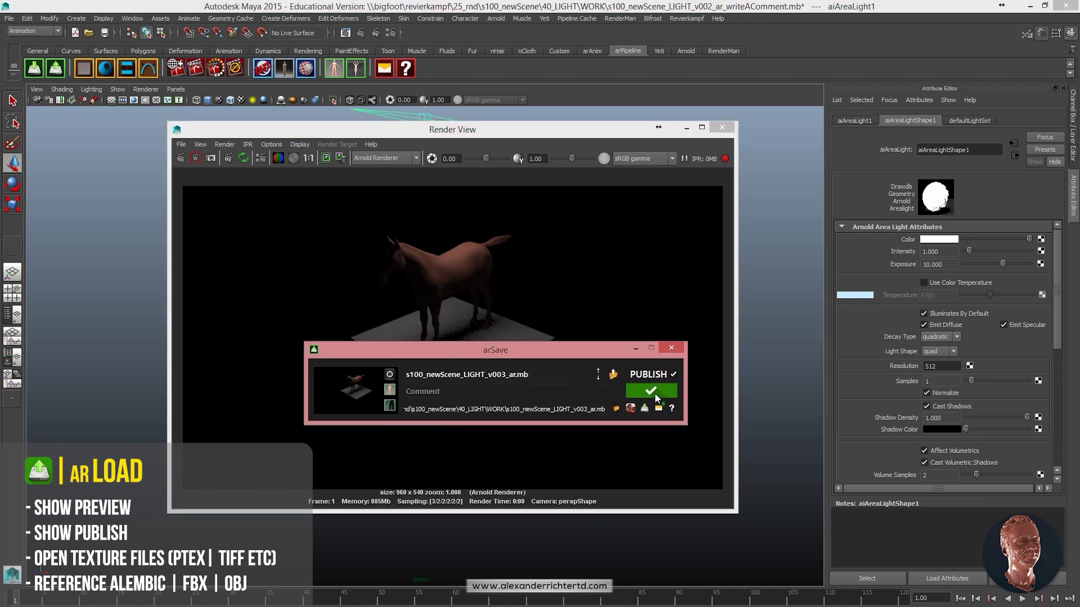
click(650, 391)
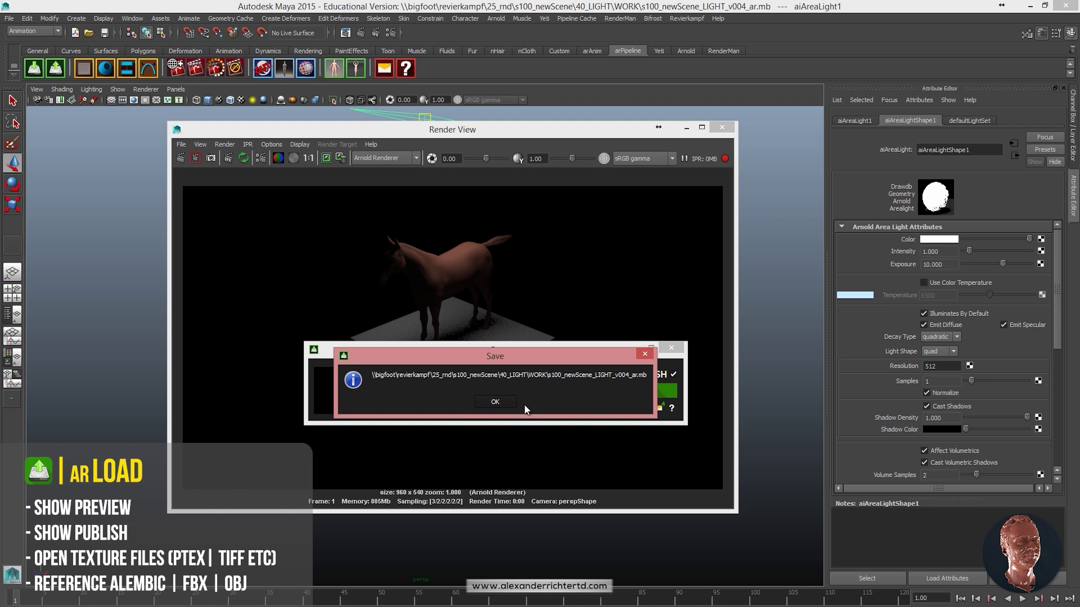
click(526, 409)
In arLoad, browse to RND / s100_newScene / 40_LIGHT and open its WORK folder in Explorer
click(34, 68)
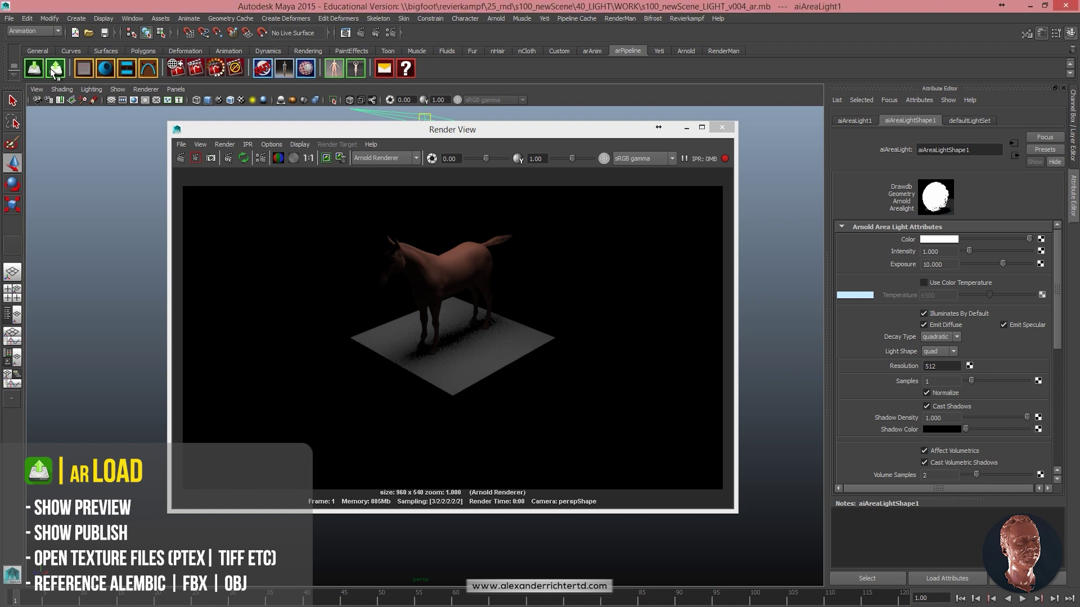
click(486, 327)
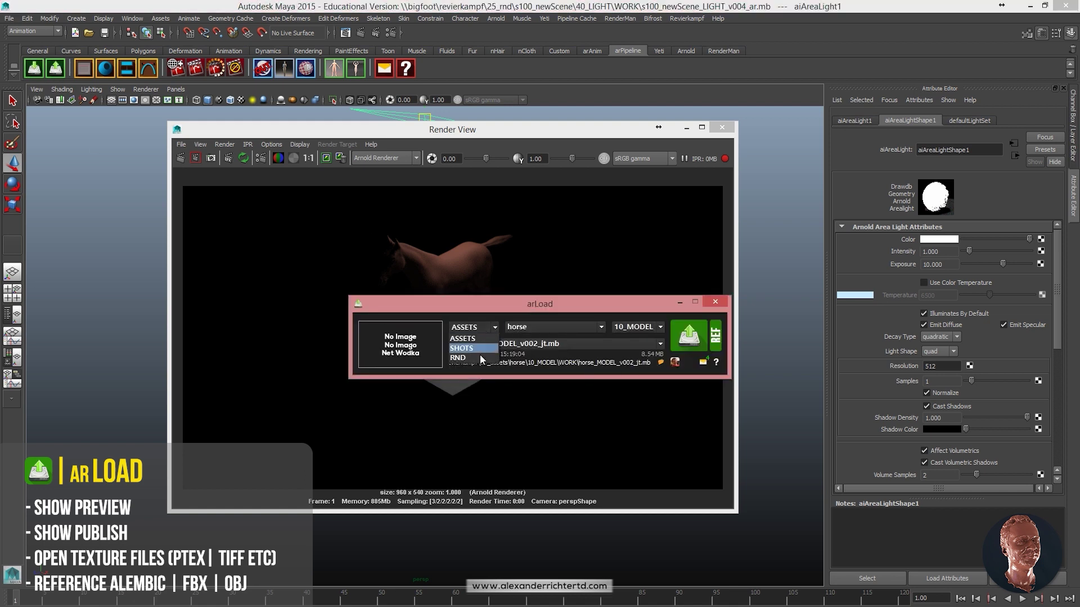
click(467, 347)
click(553, 326)
click(540, 391)
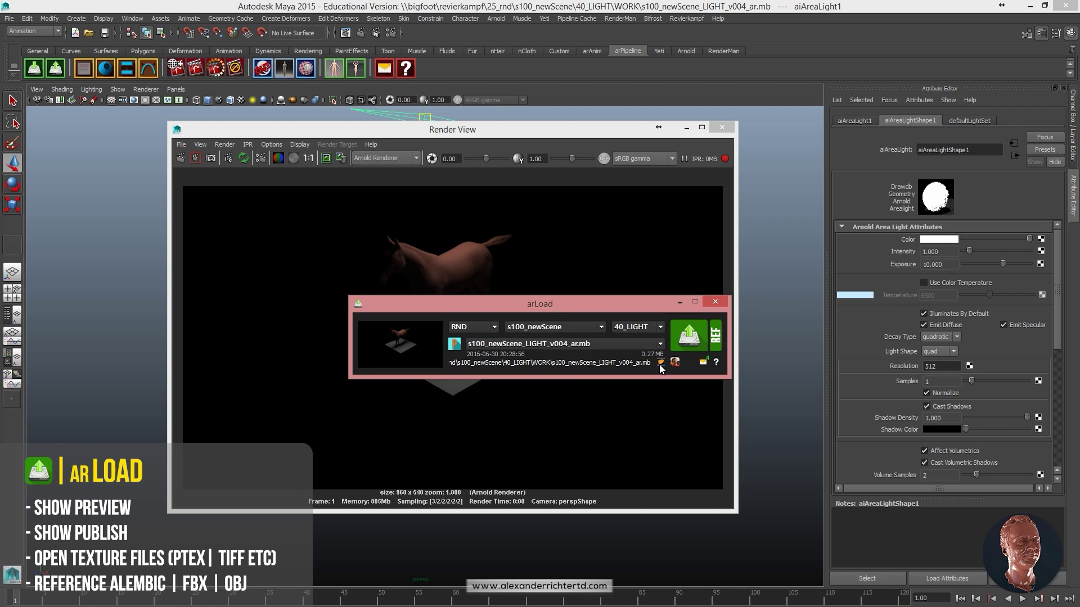
click(661, 362)
Check that s100_newScene_LIGHT.mb is in 40_LIGHT's PUBLISH folder, then return to WORK
double_click(282, 105)
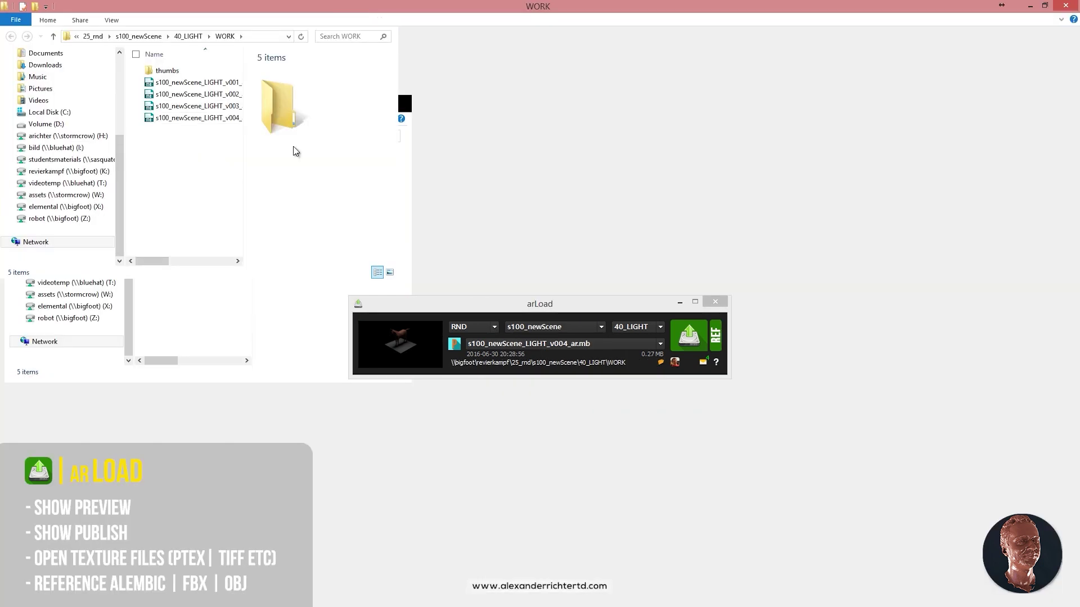
click(309, 36)
double_click(169, 68)
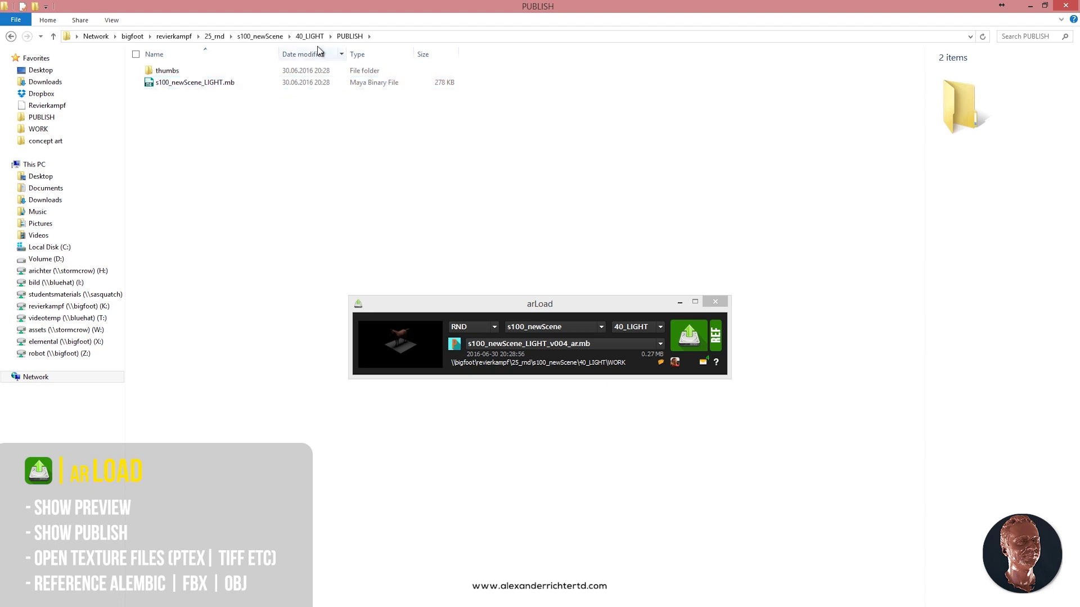
click(310, 36)
double_click(191, 82)
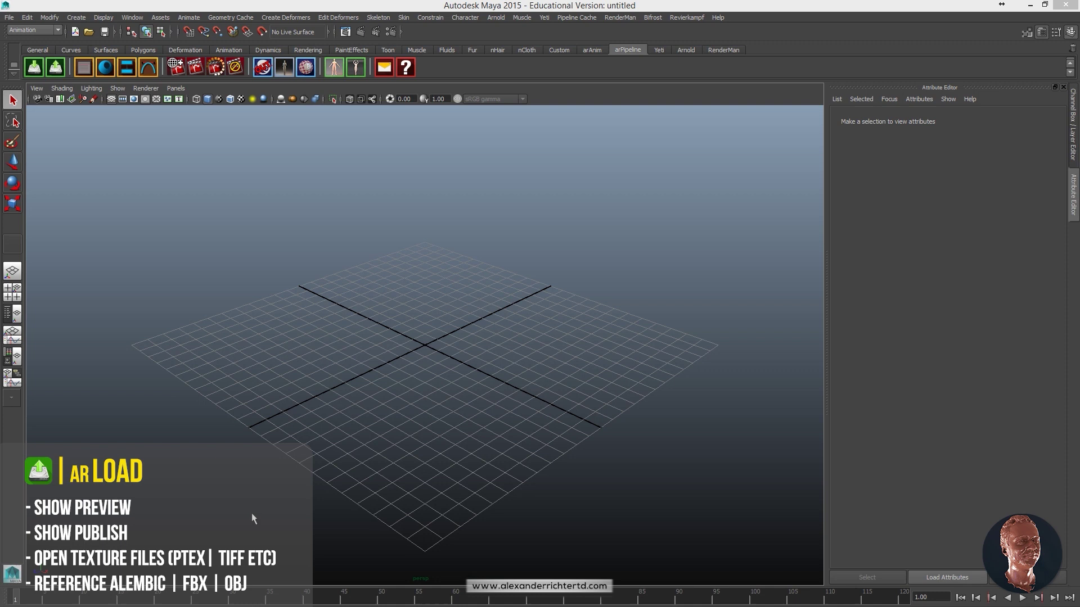
Open Bull_TEX_diffuse.ptx from ASSETS > bull > 20_TEX in the Ptex viewer
click(63, 72)
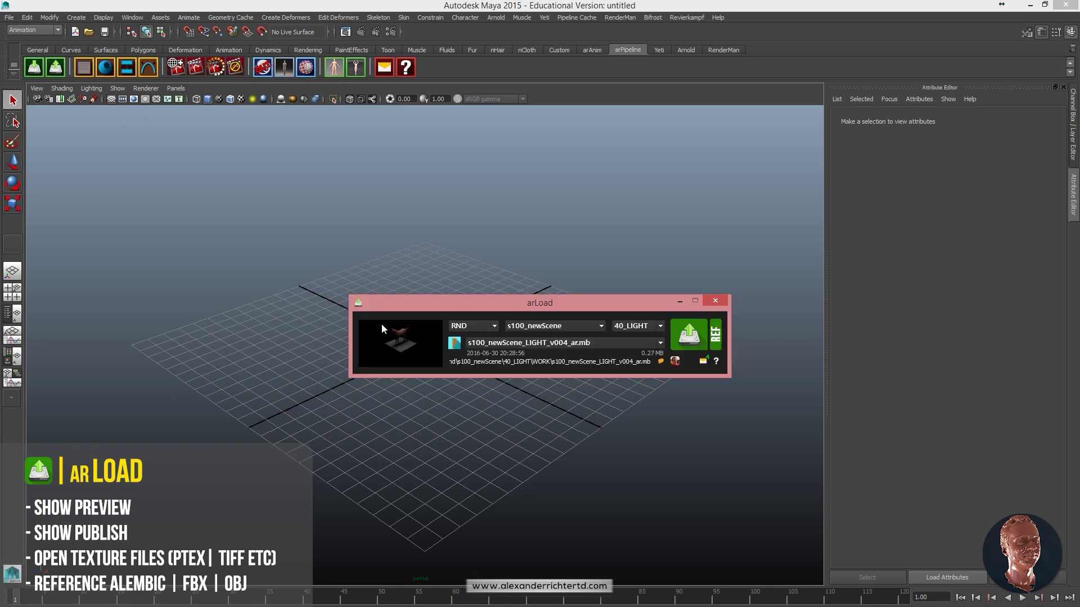
click(528, 329)
click(522, 346)
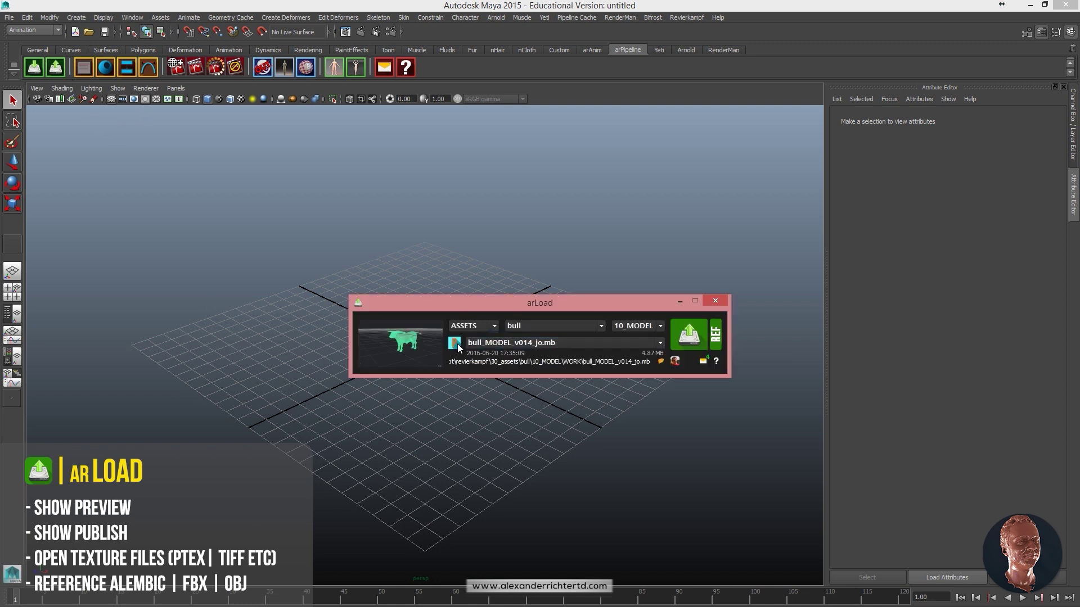
scroll(635, 328, down, 1)
scroll(540, 341, down, 1)
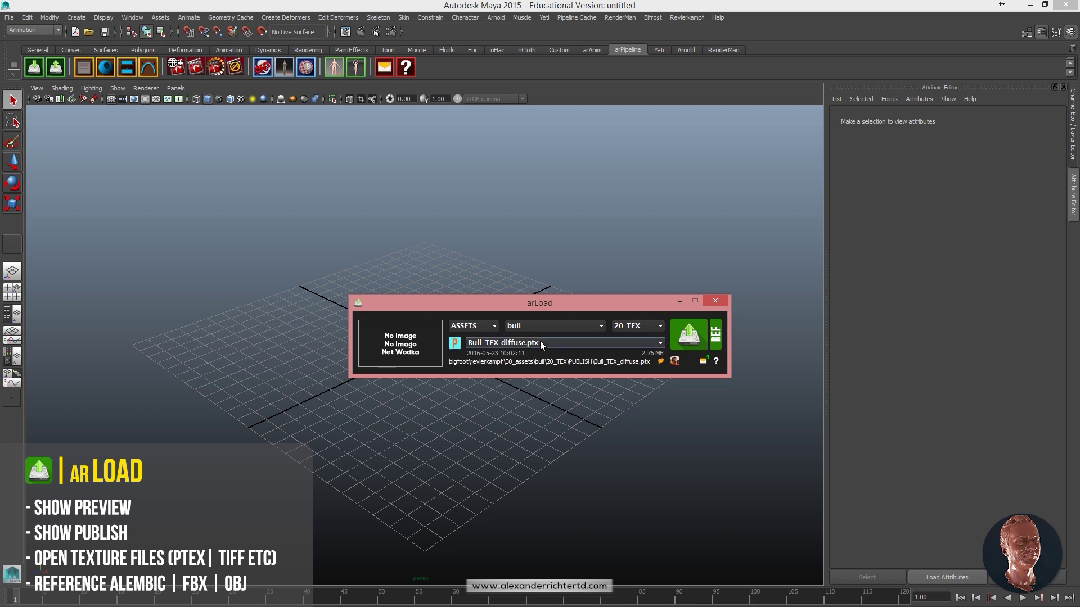
click(688, 334)
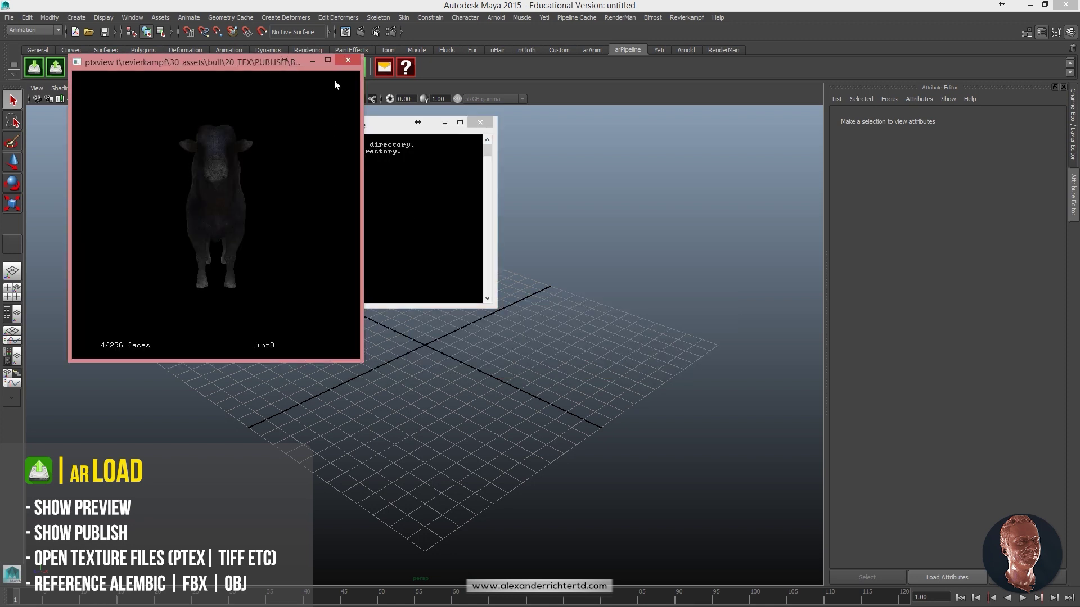
Maximise the Ptex viewer, rotate the bull to inspect its texture, then close it
click(327, 61)
drag(501, 284, 526, 309)
click(1065, 5)
Reference s900_dodge_horse.abc from SHOTS / s000_ALEMBIC / 40_ANIM and orbit around the horse
click(498, 342)
click(475, 342)
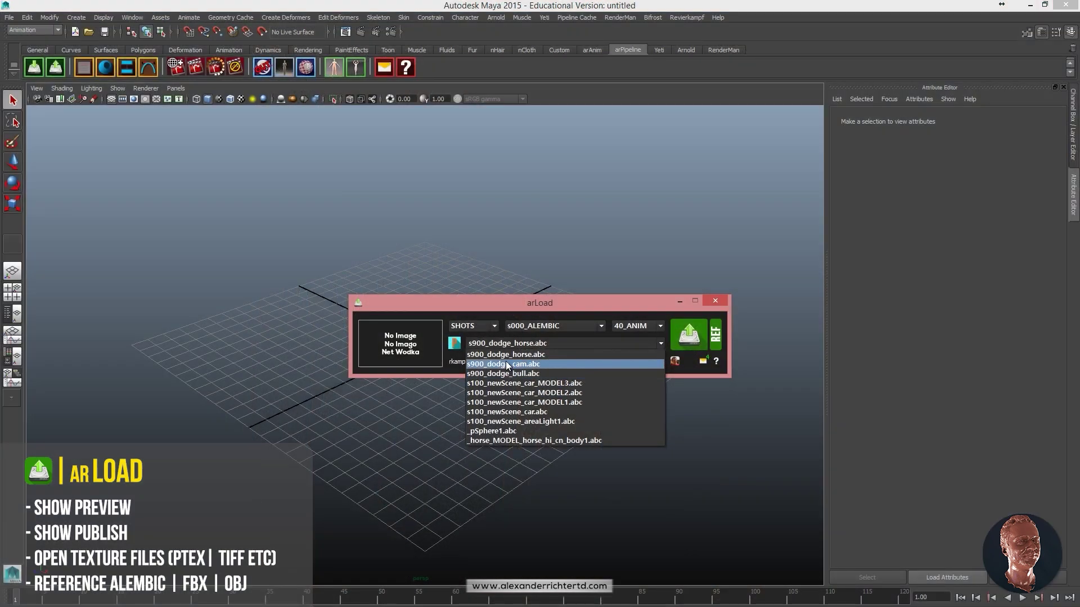
click(506, 354)
click(715, 335)
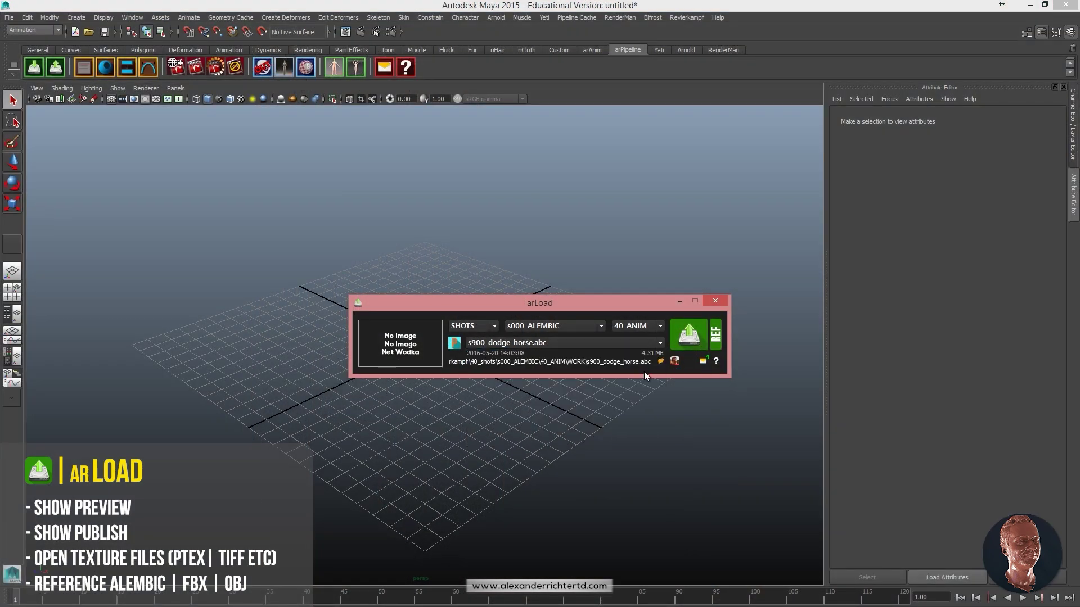
alt+drag(620, 322, 575, 343)
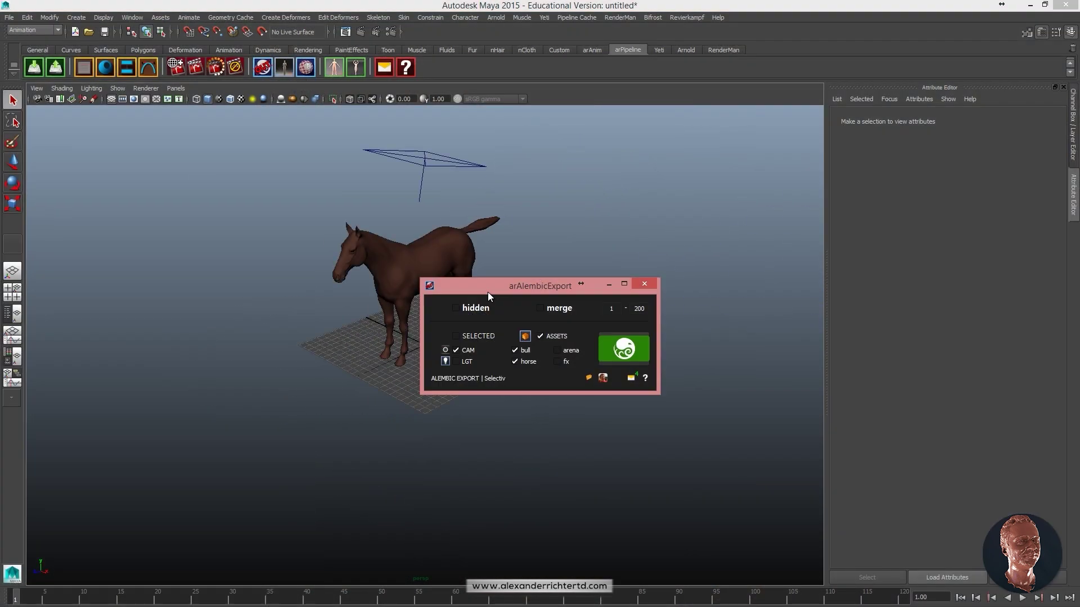
drag(488, 292, 127, 288)
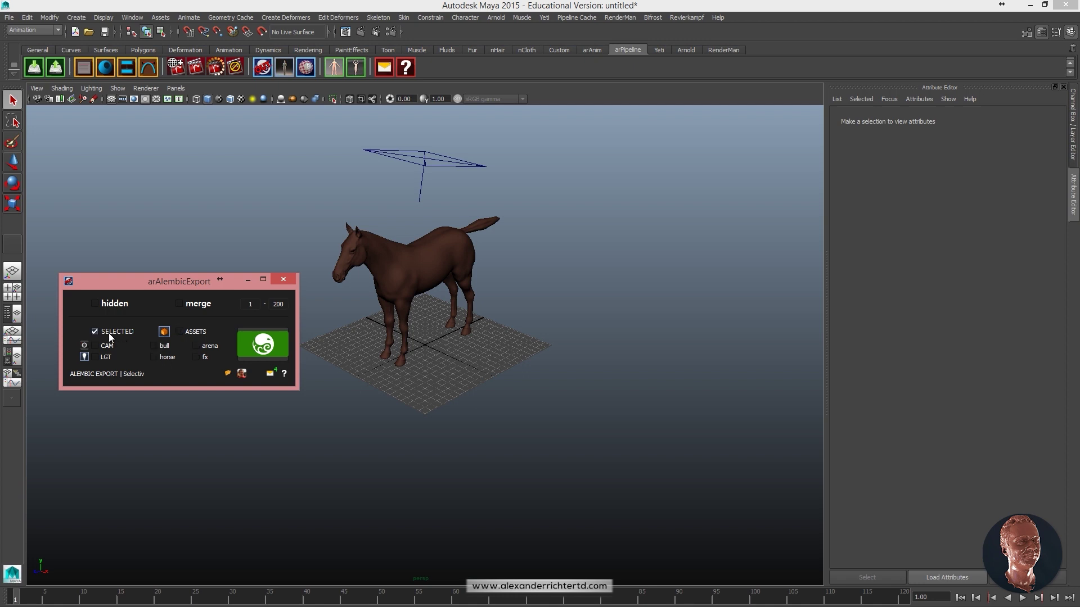
In arAlembicExport, include hidden objects and set the frame range from 2 to 5
click(95, 305)
click(250, 304)
text(2)
key(Tab)
key(Return)
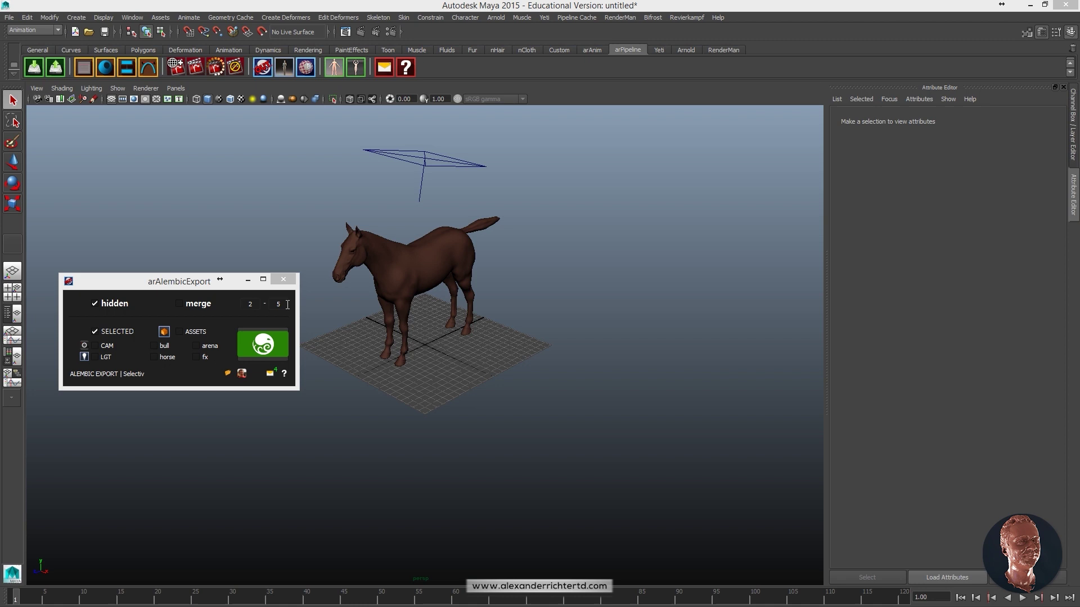
click(229, 325)
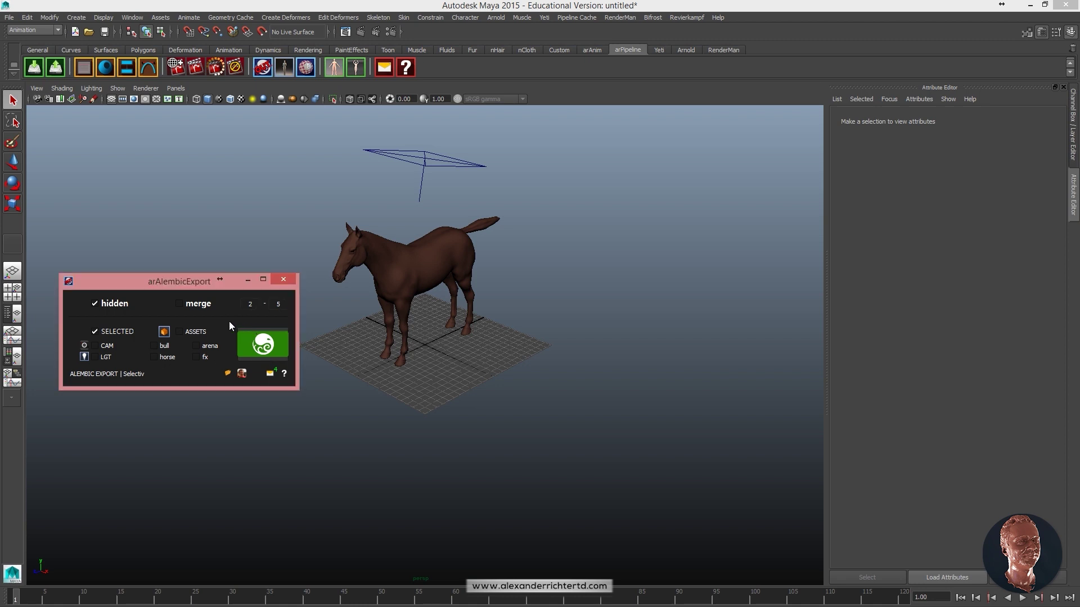
Export the horse mesh to alembic and show the export folder in Explorer
click(373, 321)
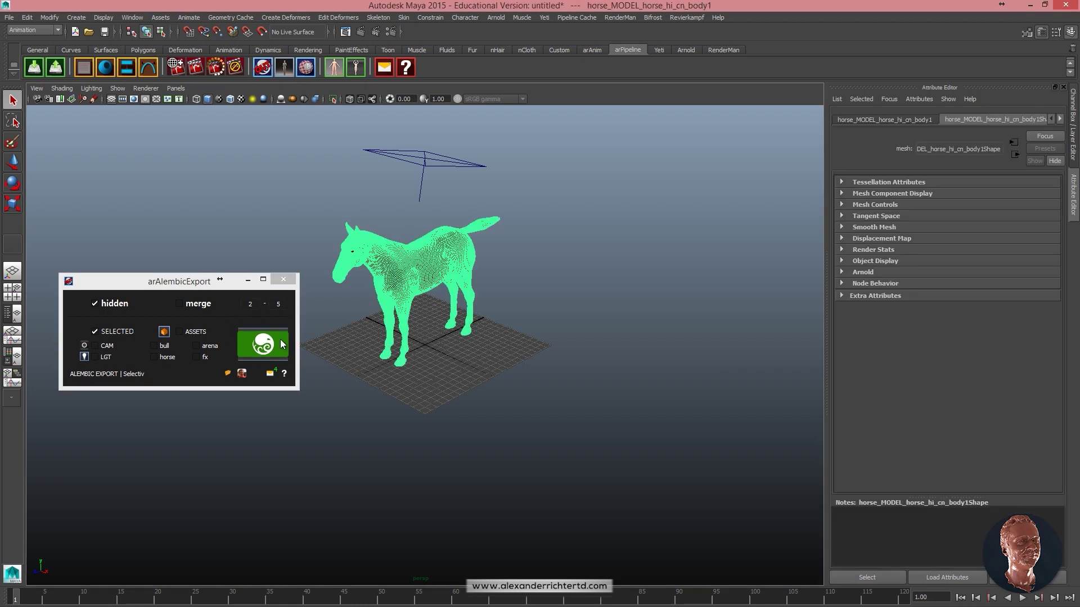
click(194, 351)
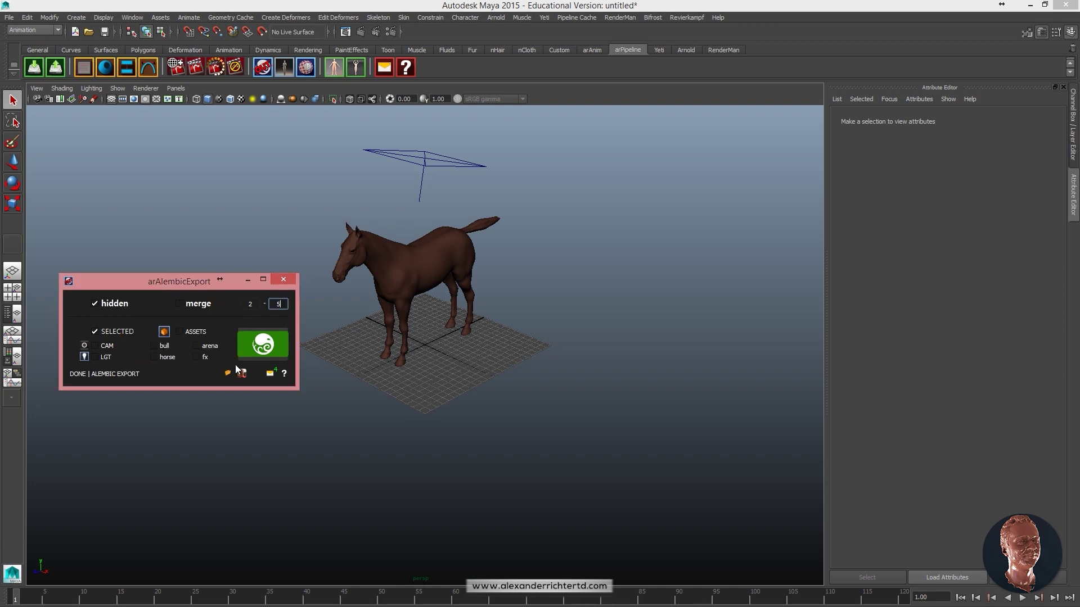
click(227, 373)
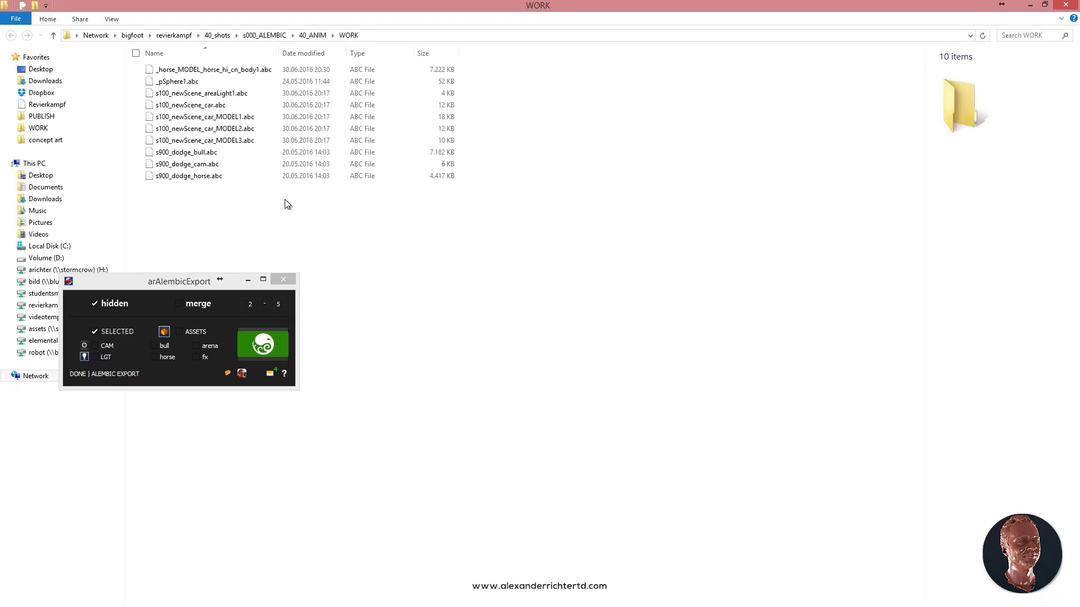
Select the exported horse .abc, switch to settings.py, and move the export window right
click(228, 73)
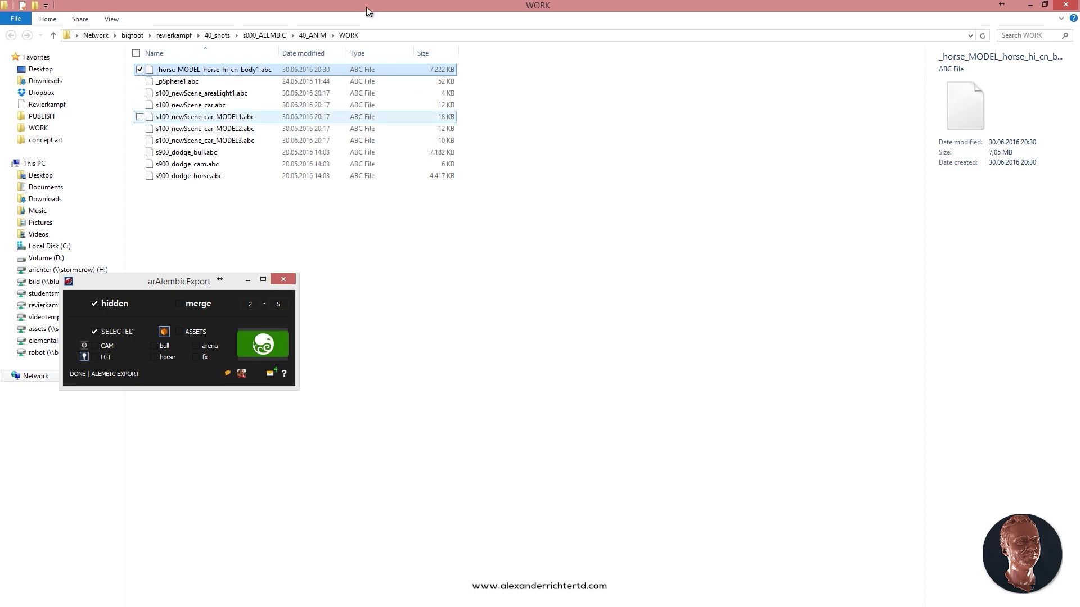
click(382, 35)
key(alt+Tab)
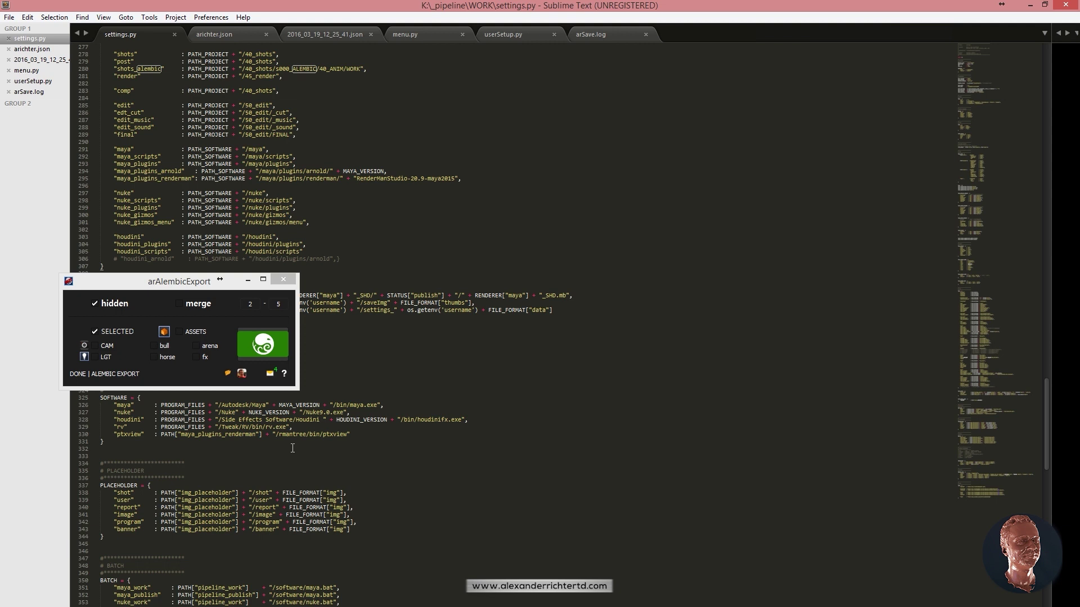
drag(232, 278, 858, 253)
click(121, 398)
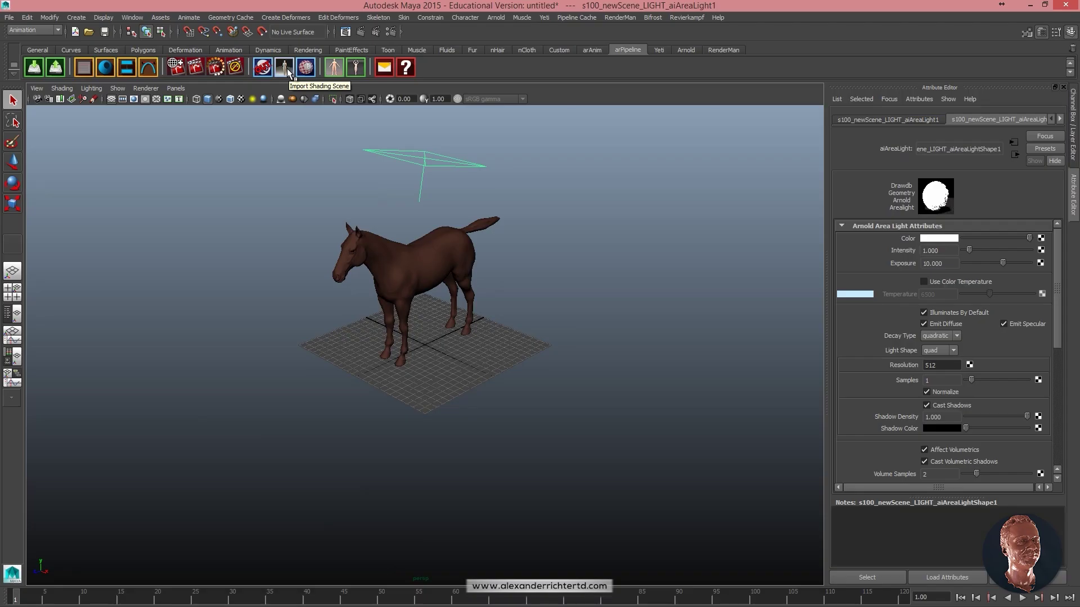
Import the shading scene and look through the renderman_SHD_shd_CAM camera
click(283, 67)
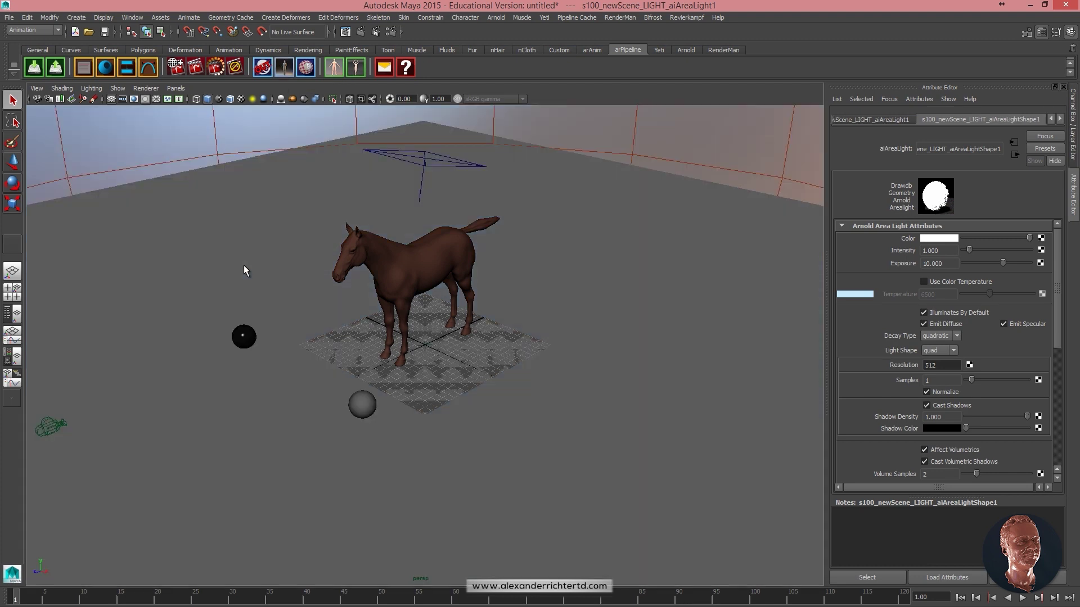
click(175, 88)
mouse_move(198, 99)
click(274, 110)
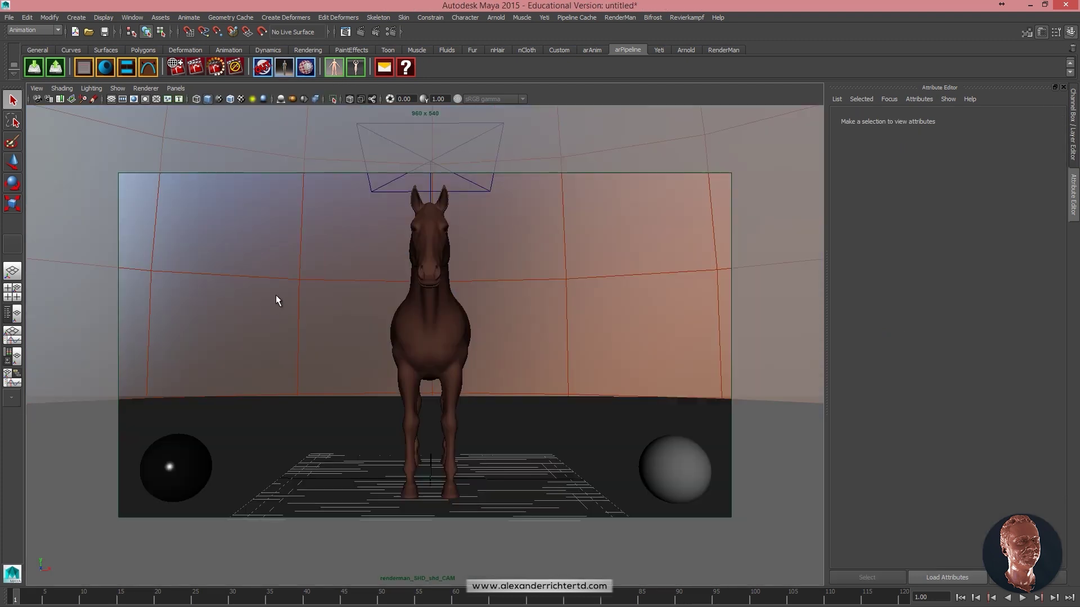
Switch the renderer to RenderMan/RIS and render the current frame
click(390, 32)
click(842, 172)
click(845, 212)
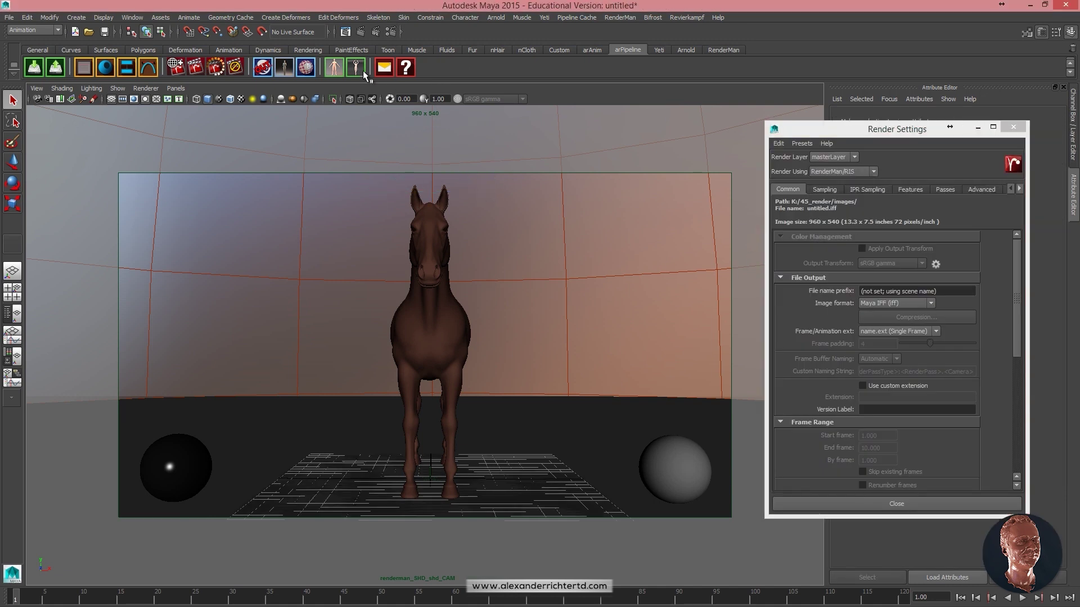
click(348, 31)
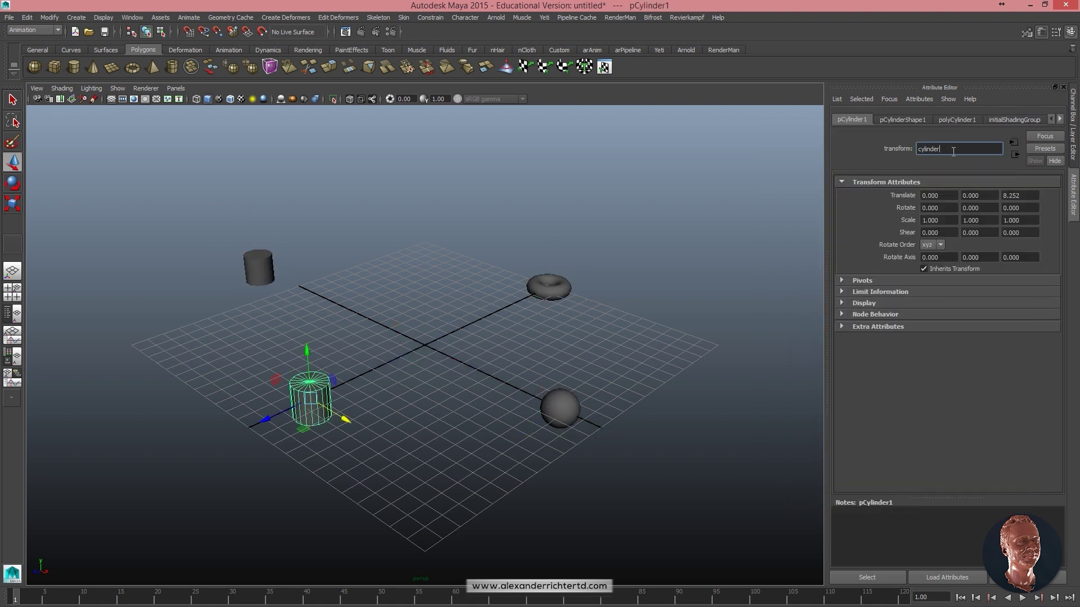
Rename the cylinder to cylinder_MODEL and create an Arnold aiStandard shader in Hypershade
text(cylinder_MODEL)
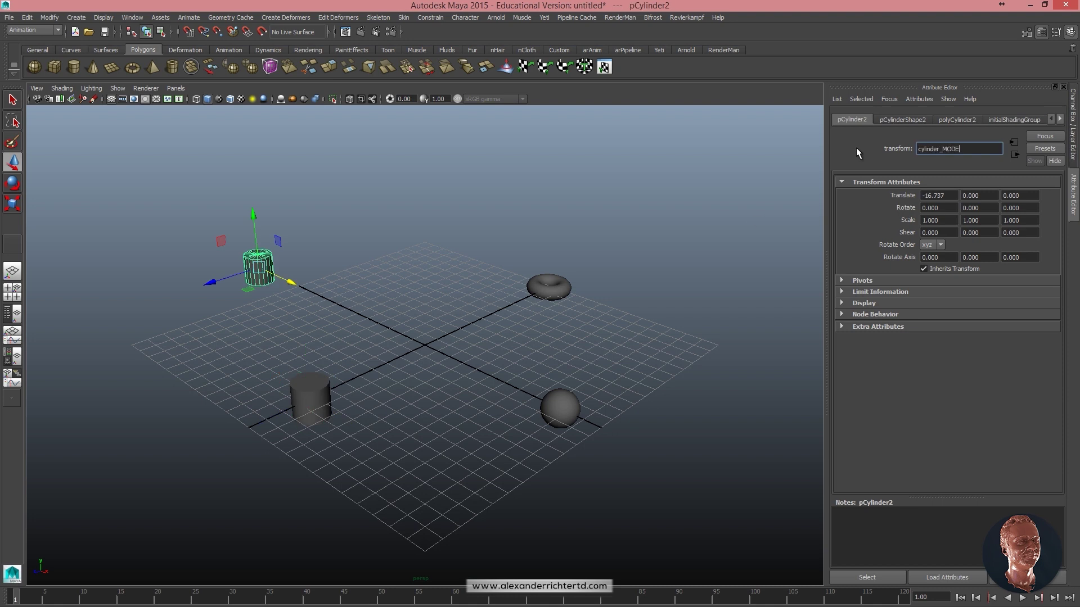
key(Return)
click(628, 49)
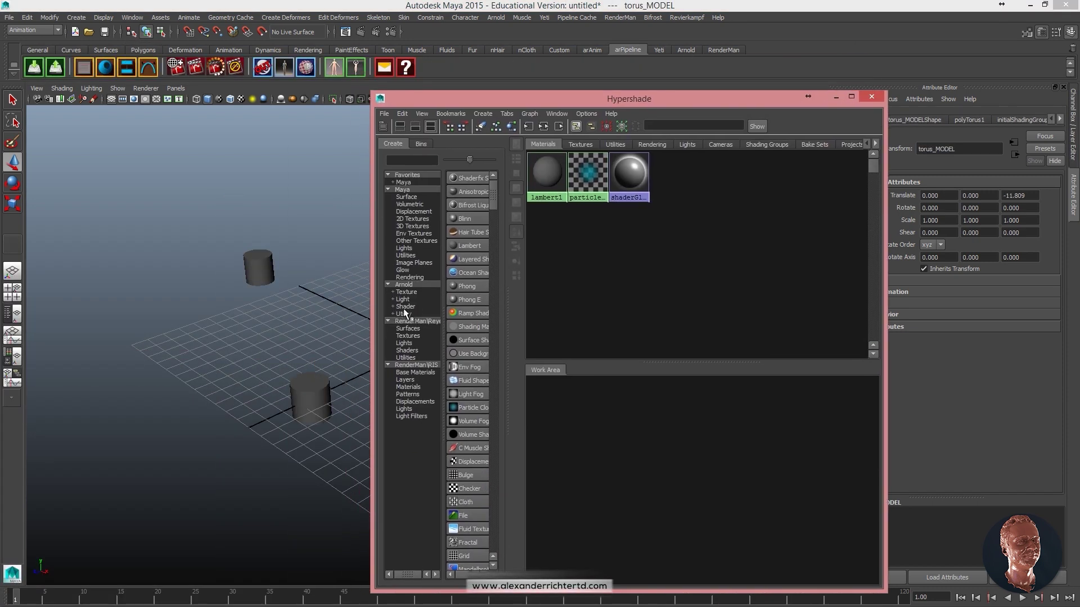
click(405, 306)
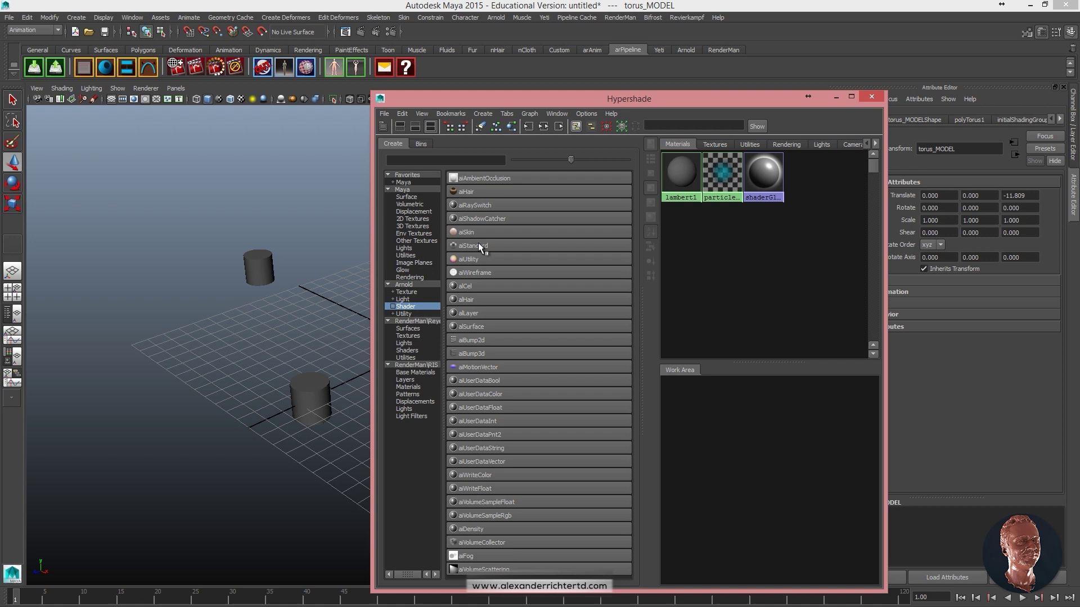
click(479, 246)
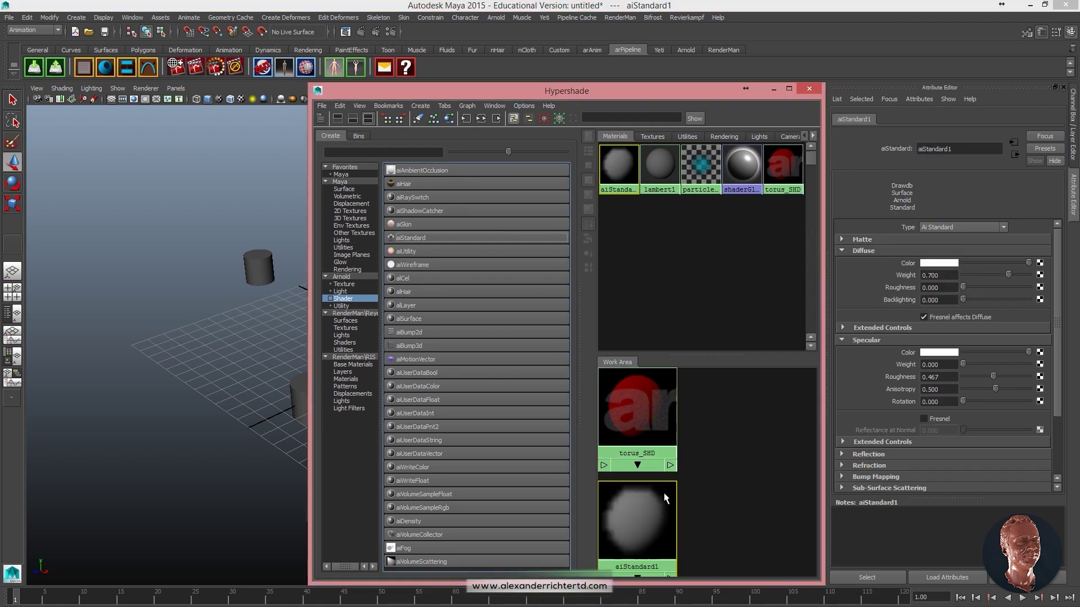
Name the new shader ball_SHD and give it a blue diffuse colour
double_click(922, 149)
text(ball_SHD)
key(Return)
click(940, 224)
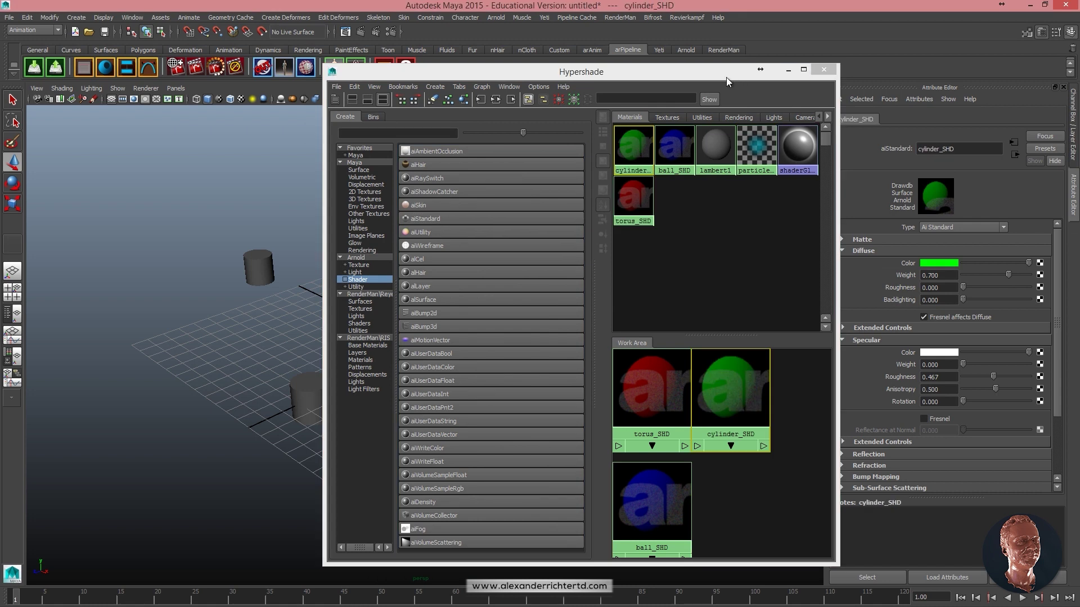
drag(727, 82, 686, 534)
click(142, 49)
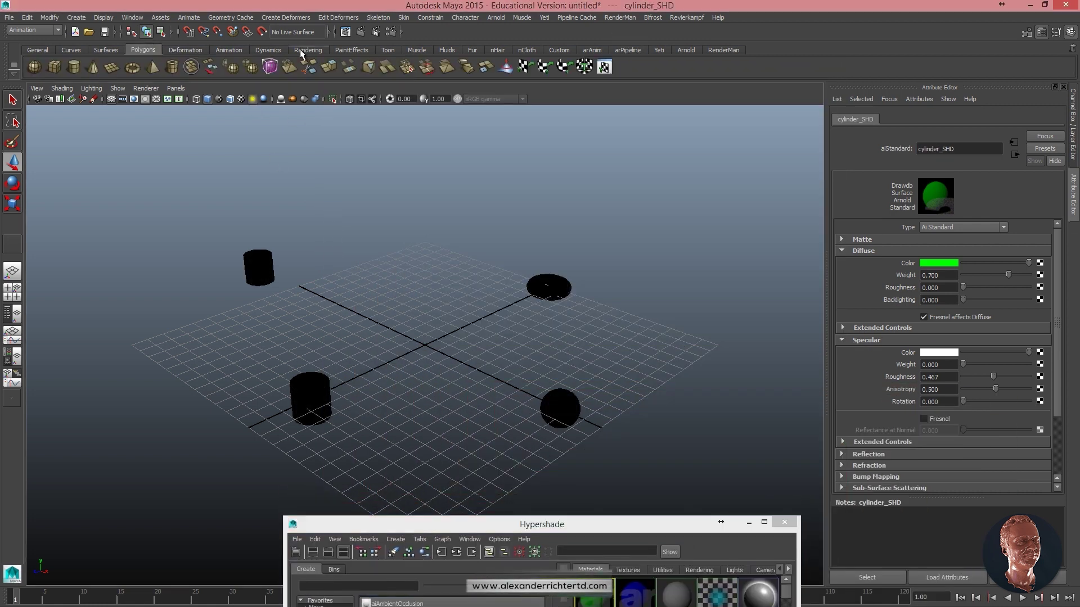
Create an area light, raise it above the objects and enlarge it slightly
click(308, 49)
click(112, 67)
drag(388, 180, 537, 225)
click(627, 49)
Assign torus_SHD, cylinder_SHD and ball_SHD to their models with the arPipeline shelf tool
click(499, 422)
drag(562, 524, 257, 552)
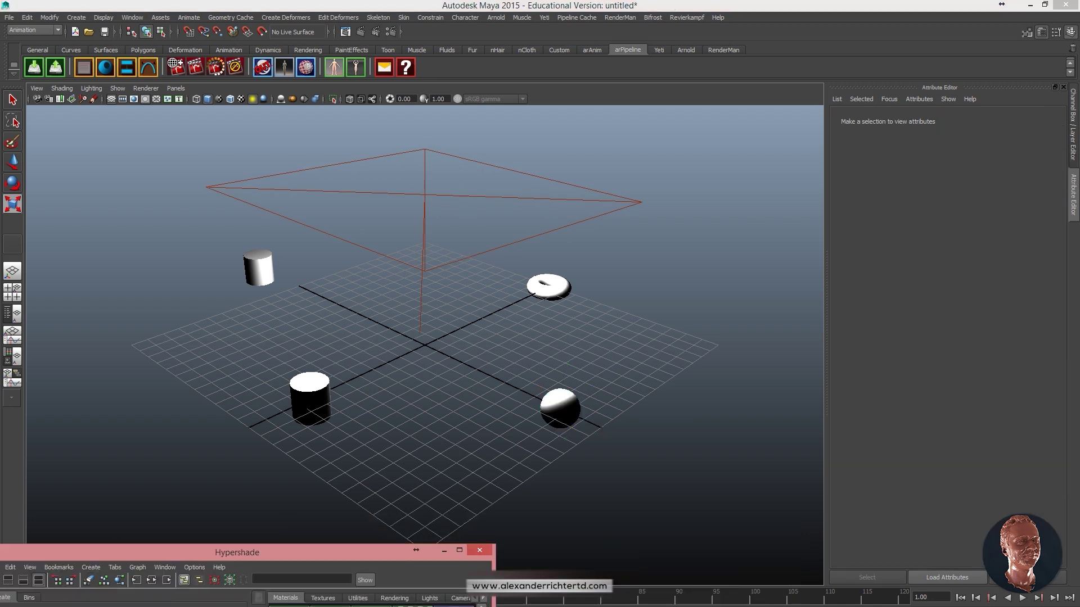
click(550, 423)
right_drag(560, 416, 529, 455)
click(529, 456)
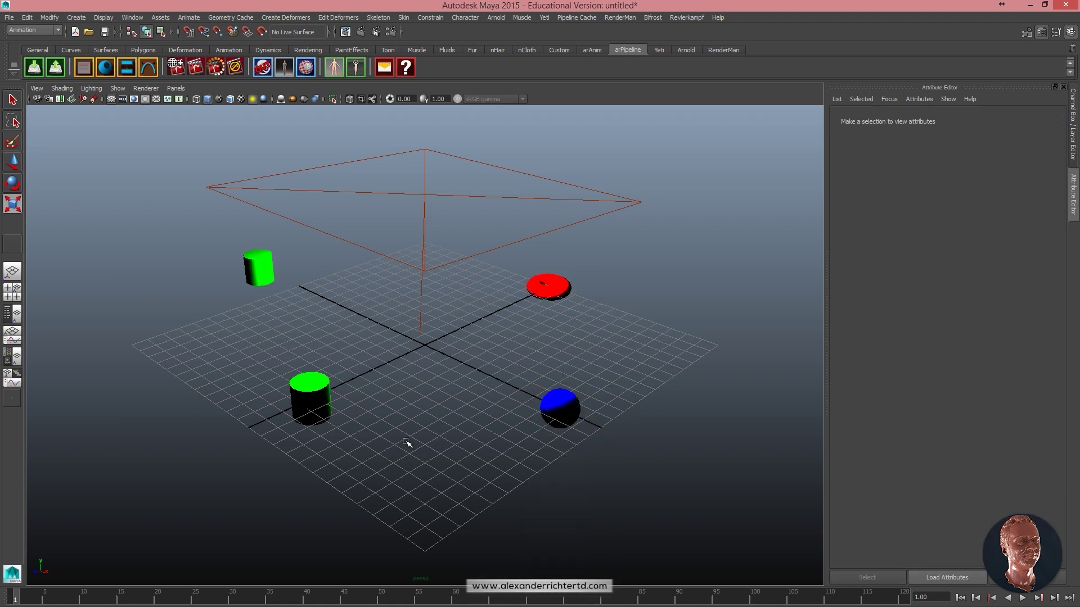
Switch to Arnold and apply the preset sampling: Camera AA 4, Diffuse 3, Volume Indirect 0
click(390, 32)
click(830, 172)
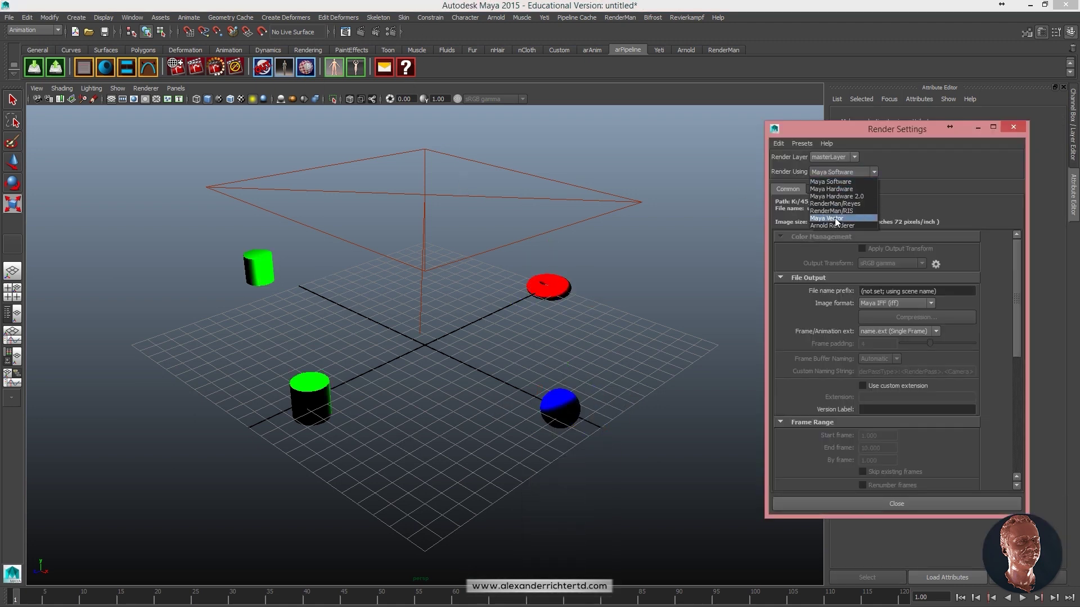
click(827, 224)
click(836, 190)
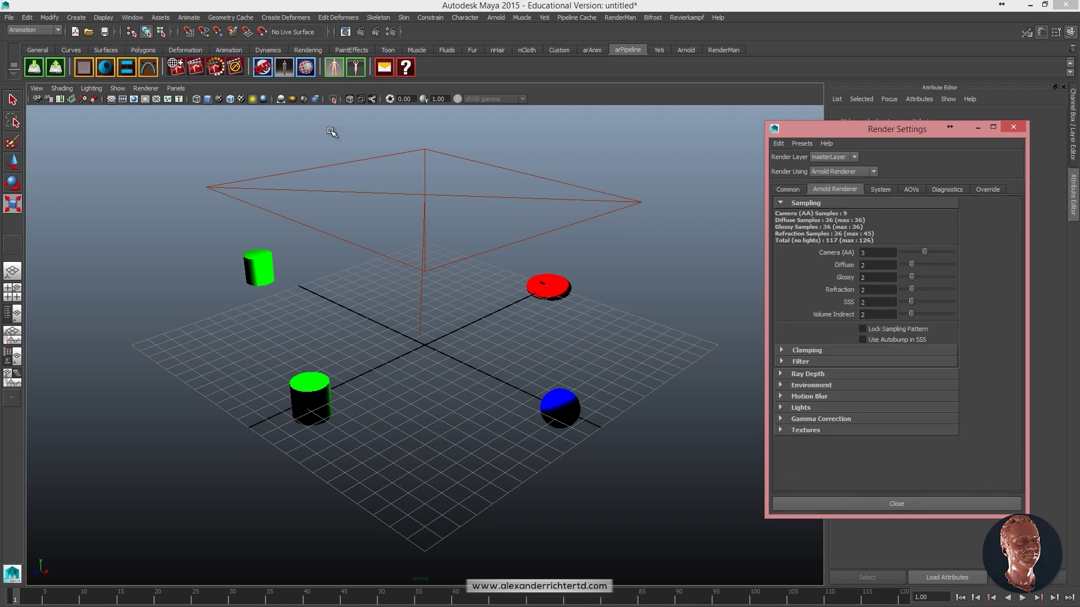
click(353, 69)
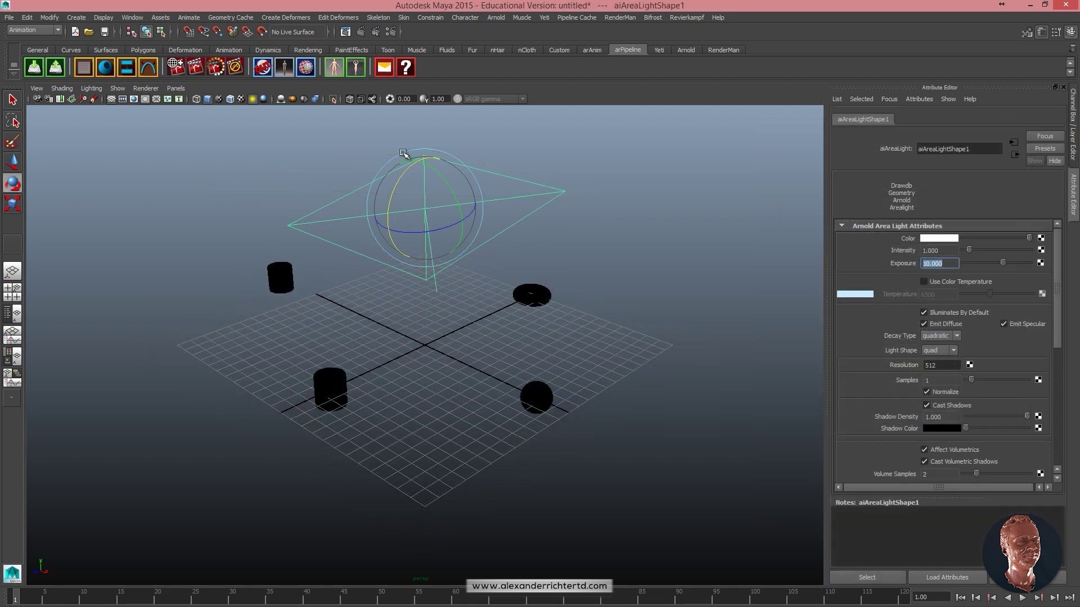
Start a new bug report from the Report shelf icon, targeting the arLoad script
click(384, 68)
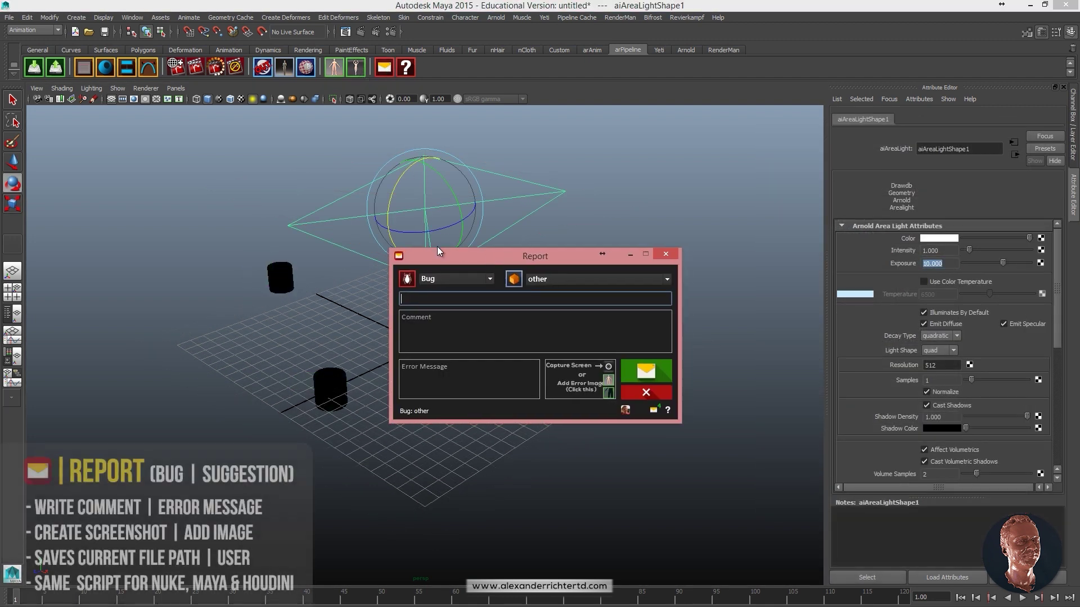
drag(492, 262, 406, 272)
click(466, 287)
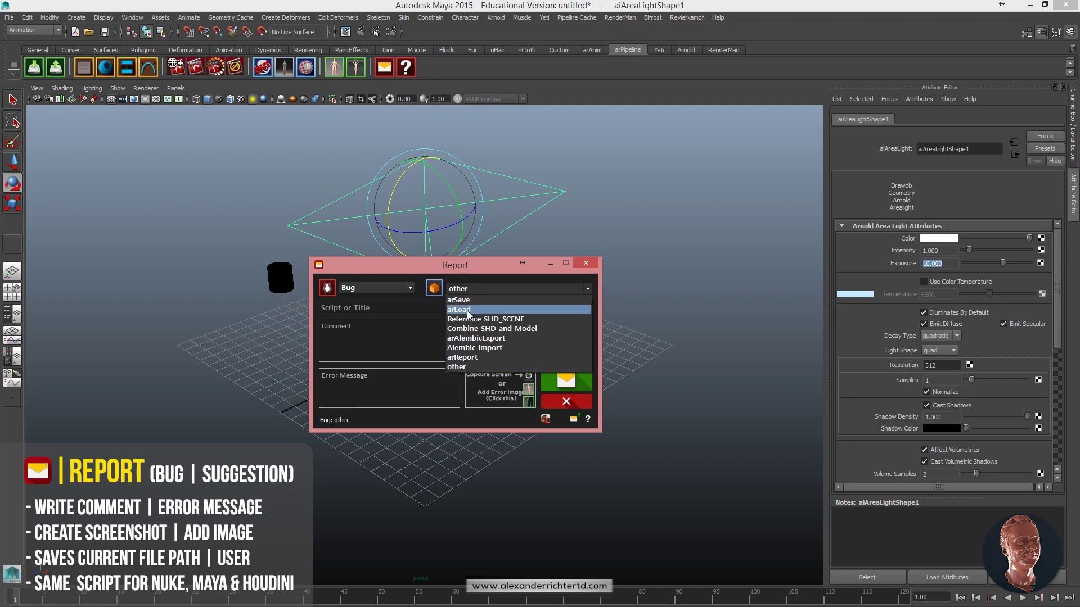
click(467, 310)
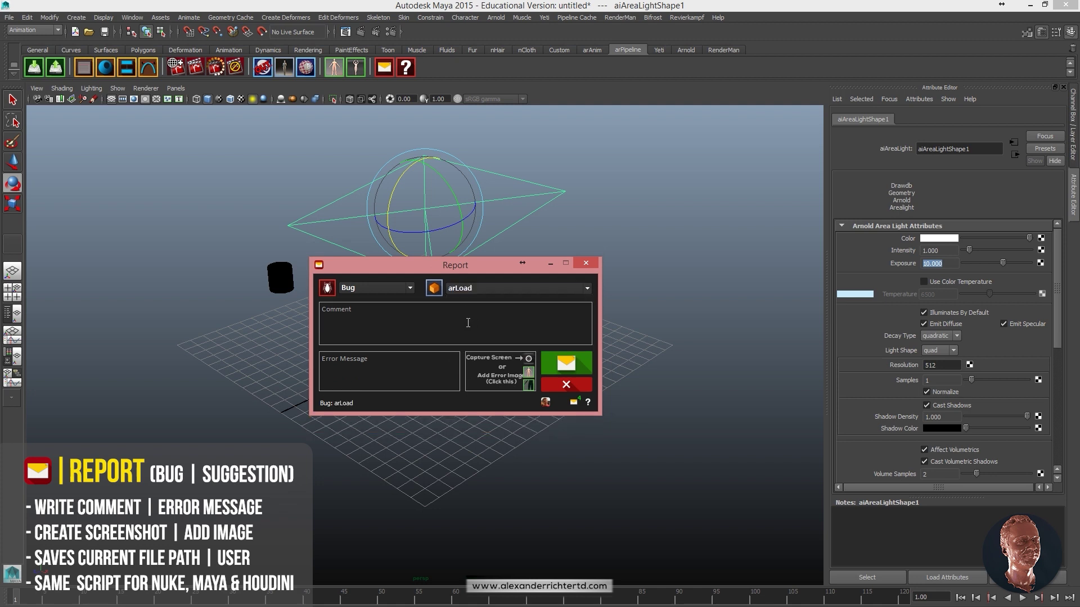
Enter the comment 'Has some problems' and paste the last script result as the error
key(ctrl+a)
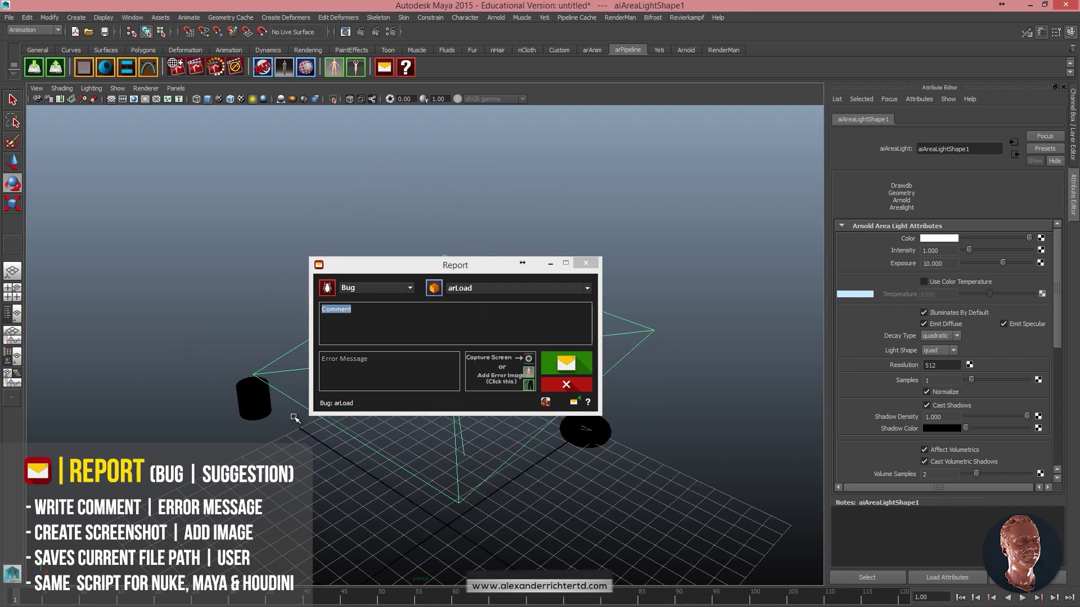
click(309, 305)
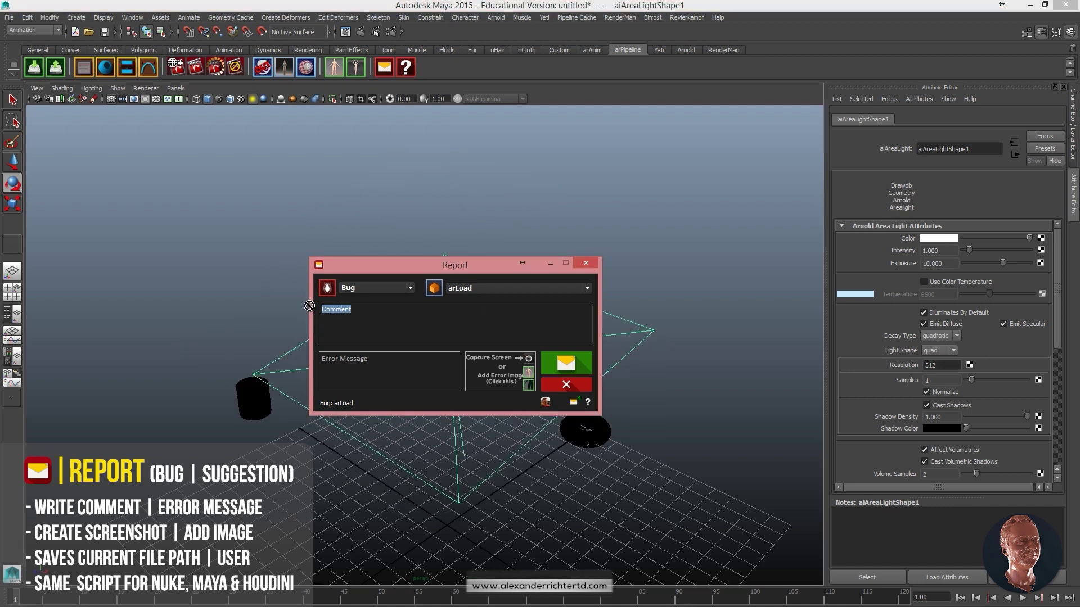
text(Has some problems)
click(383, 363)
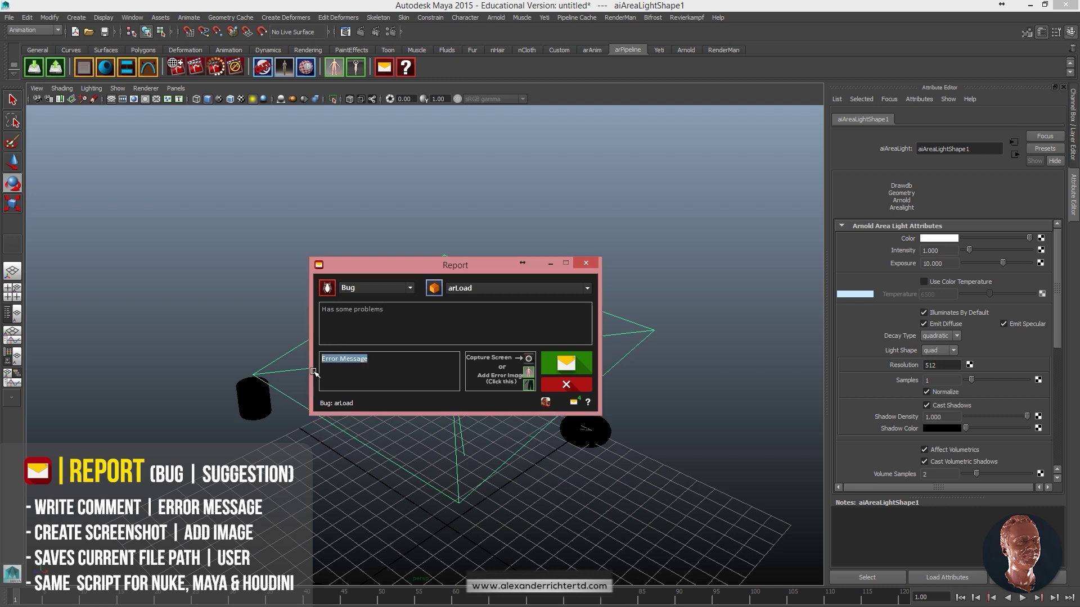
text(// Result: 0 //)
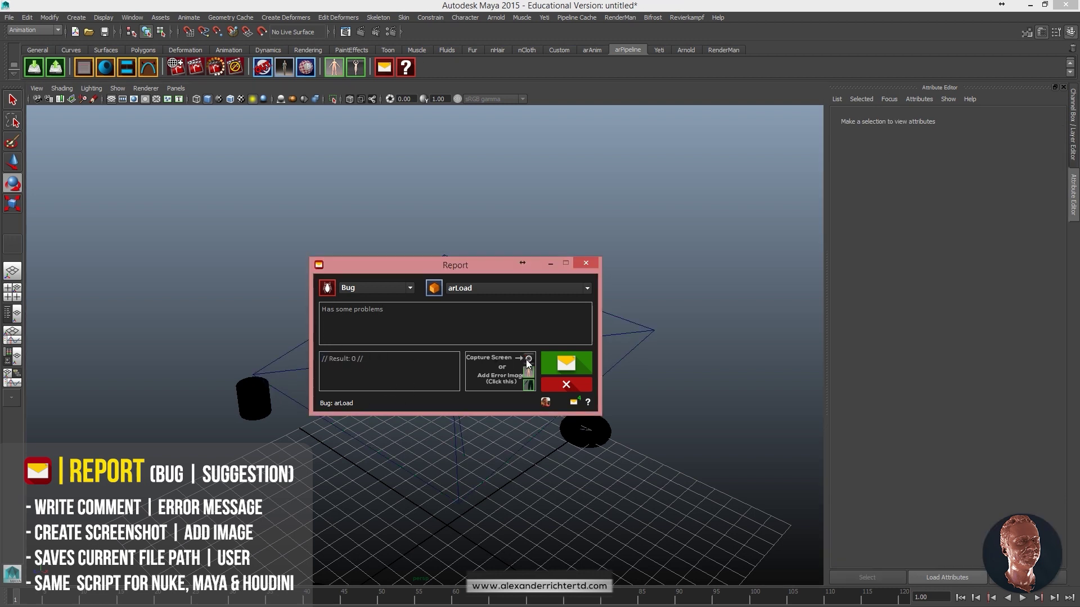
Attach a viewport screen capture and send the arLoad bug report
click(526, 359)
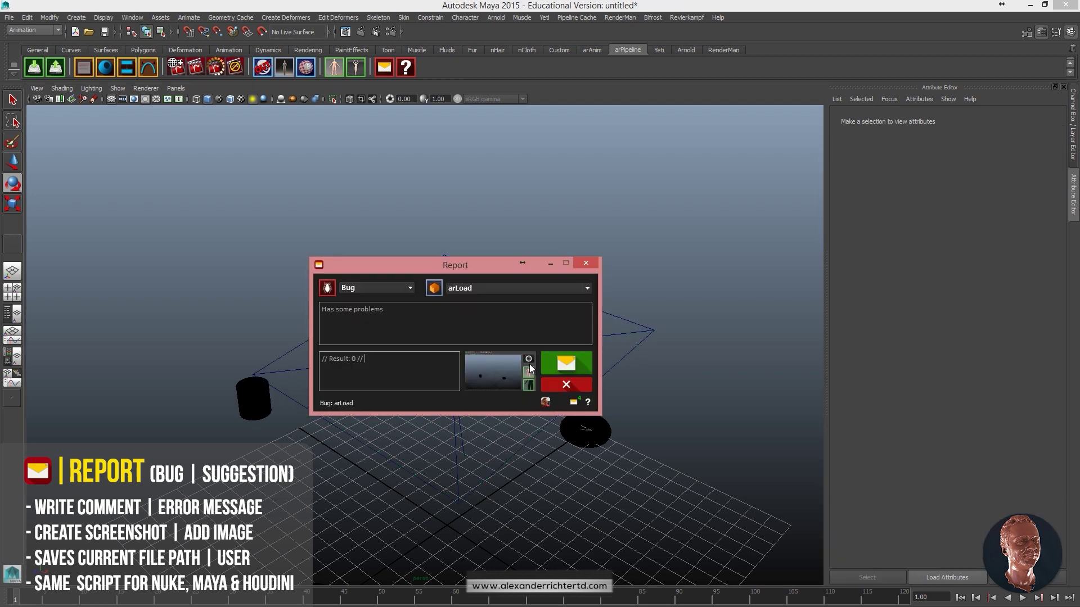
click(529, 372)
click(528, 385)
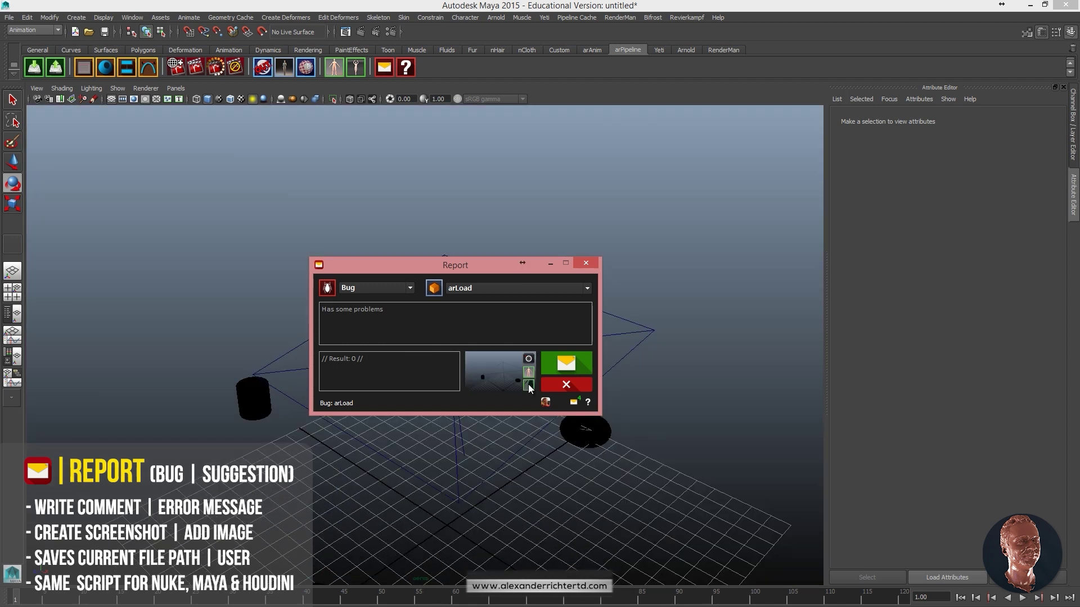
click(560, 367)
click(384, 67)
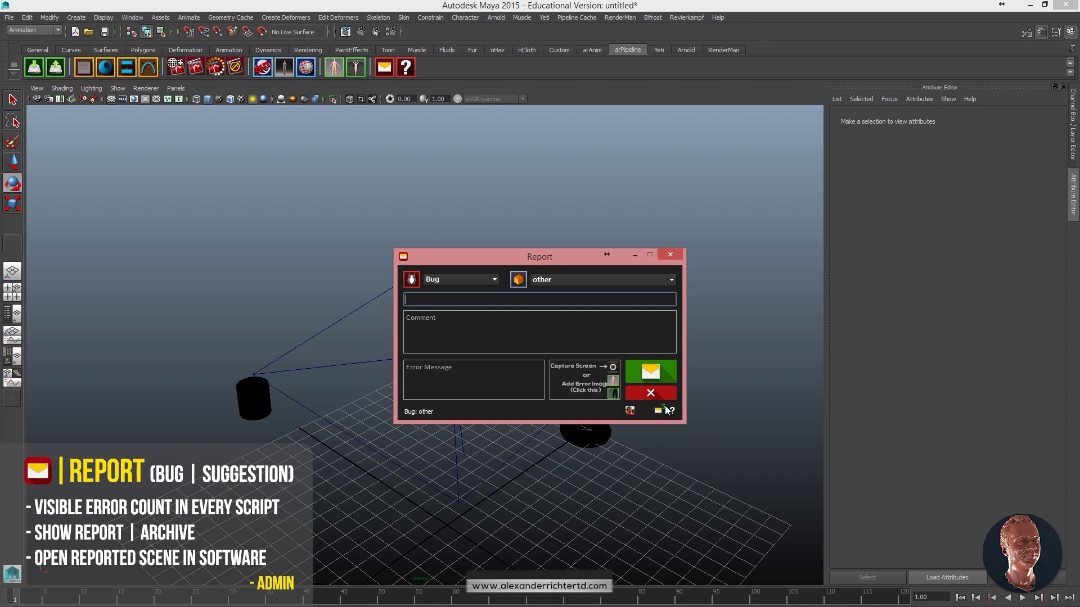
Open the report archive and view the arLoad report's screenshot full size in Photo Viewer
click(658, 410)
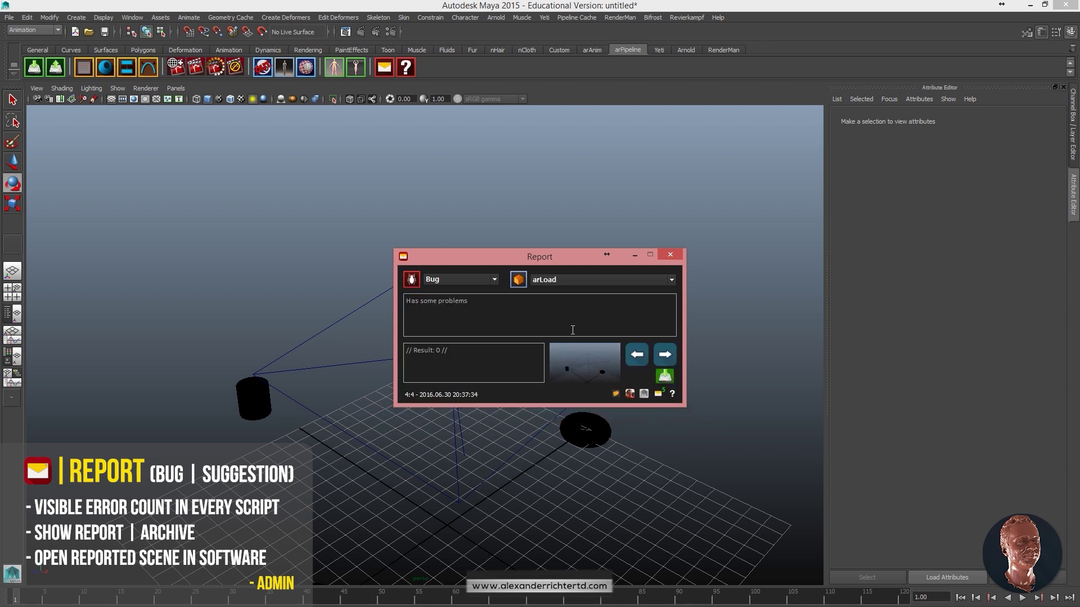
click(574, 366)
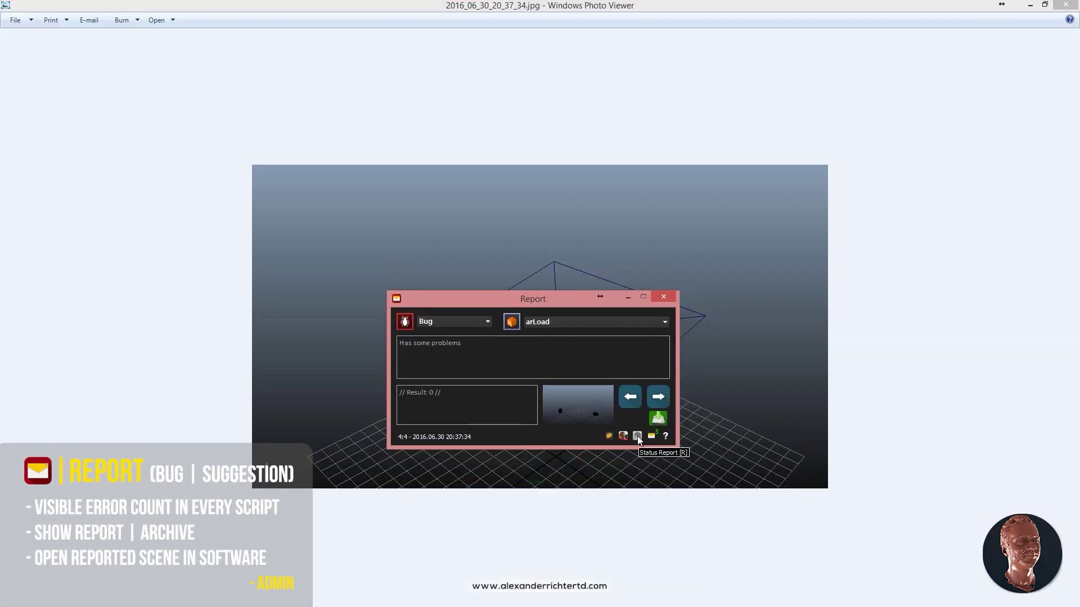
click(1030, 5)
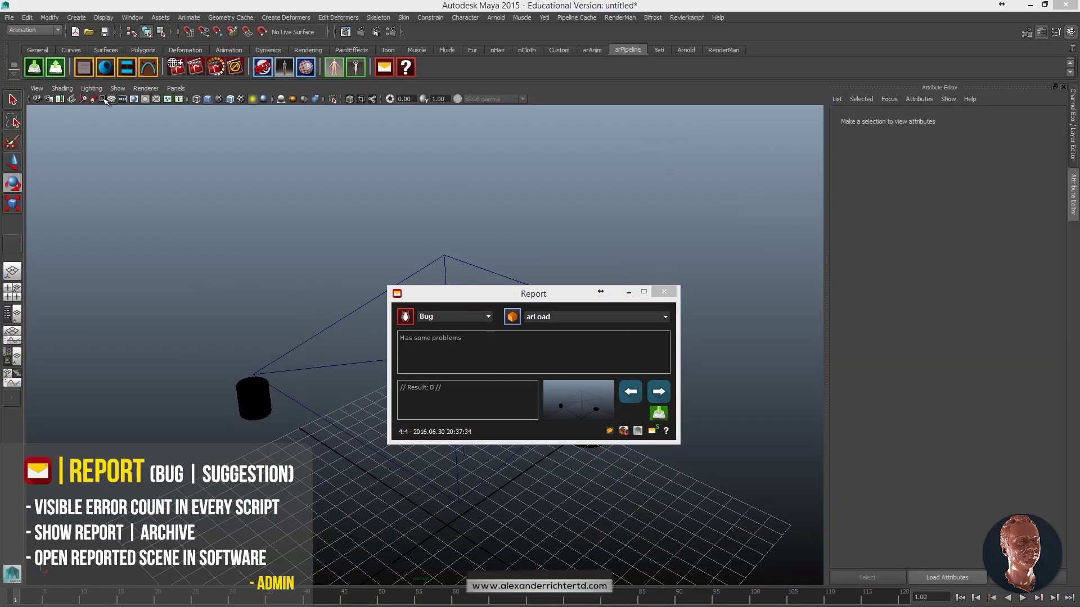
Step back to archived report 3 of 4, the Preview Render Thump bug
click(655, 415)
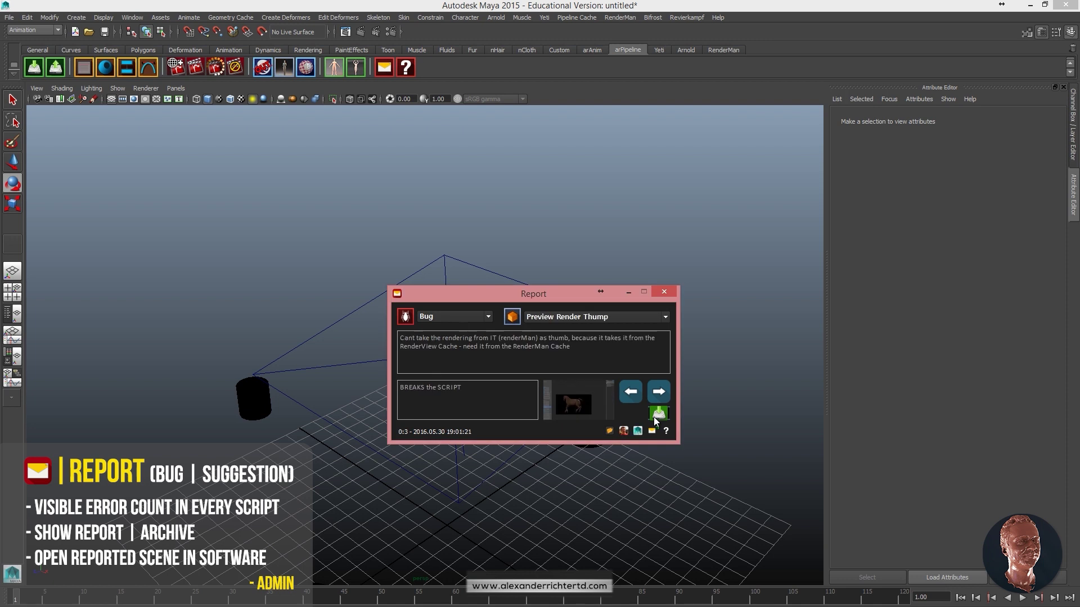